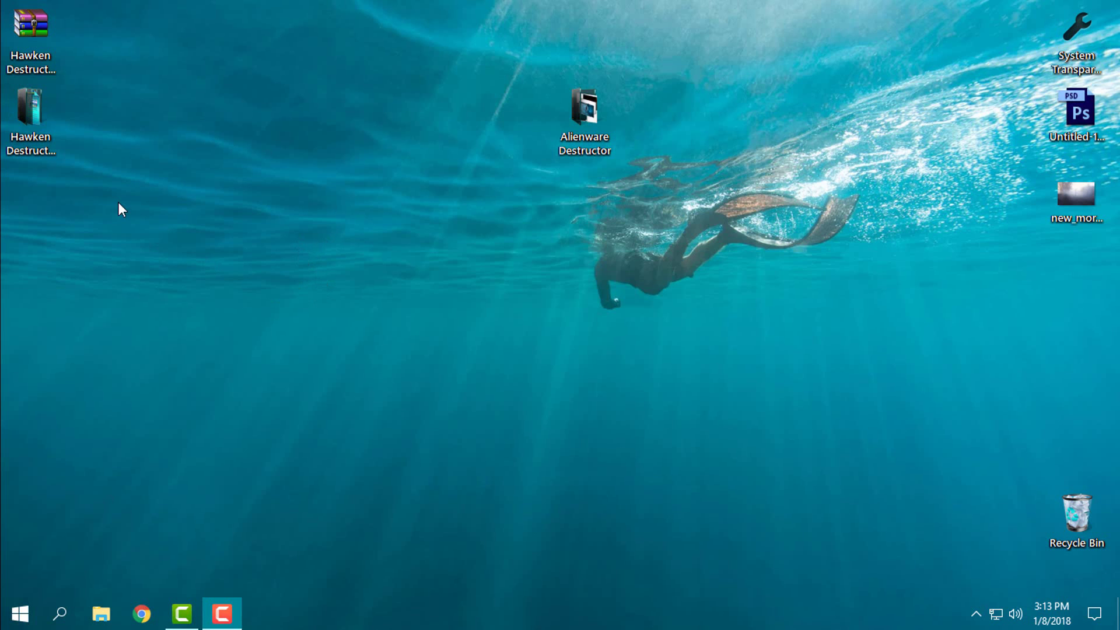
# Select the Hawken Destructor and Alienware Destructor desktop icons, refreshing the desktop in between
pyautogui.click(48, 120)
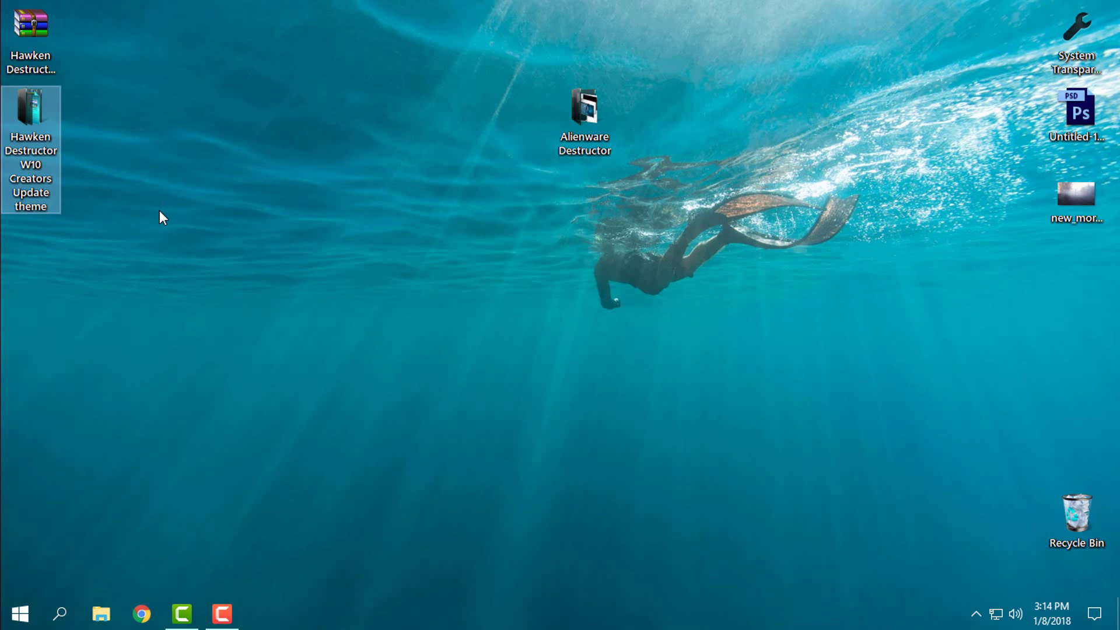
pyautogui.rightClick(124, 156)
pyautogui.click(176, 229)
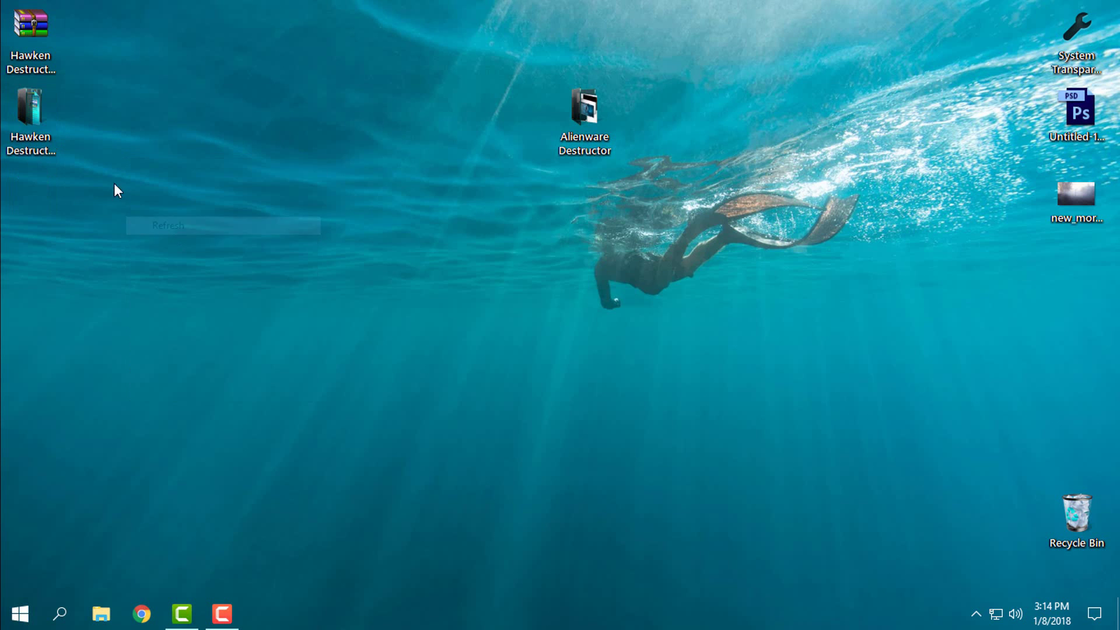
pyautogui.click(54, 145)
pyautogui.click(583, 117)
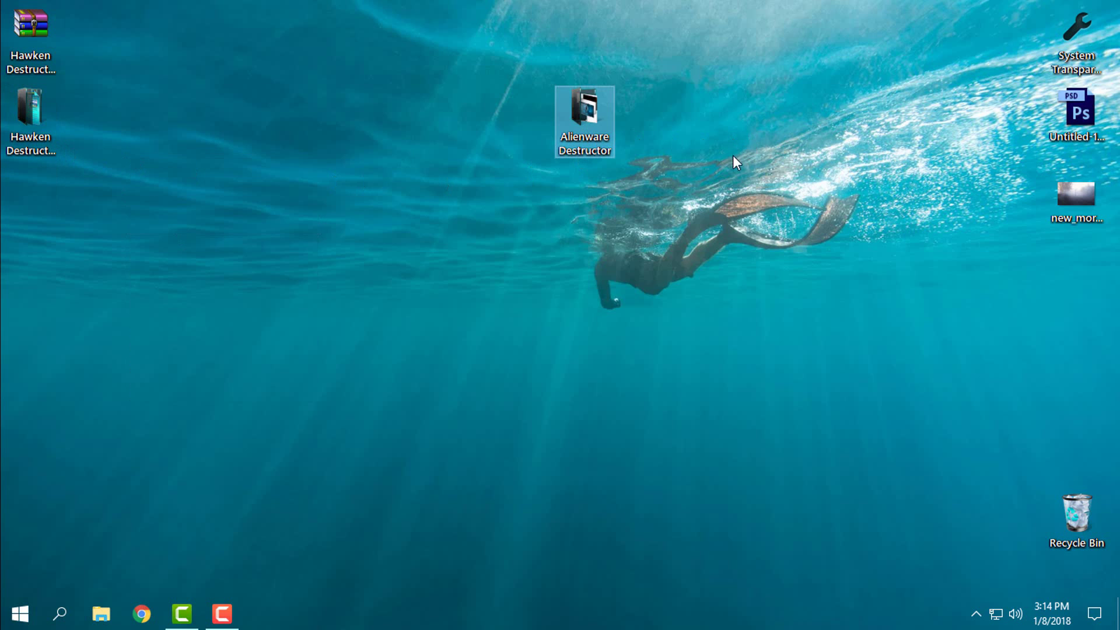
pyautogui.click(300, 184)
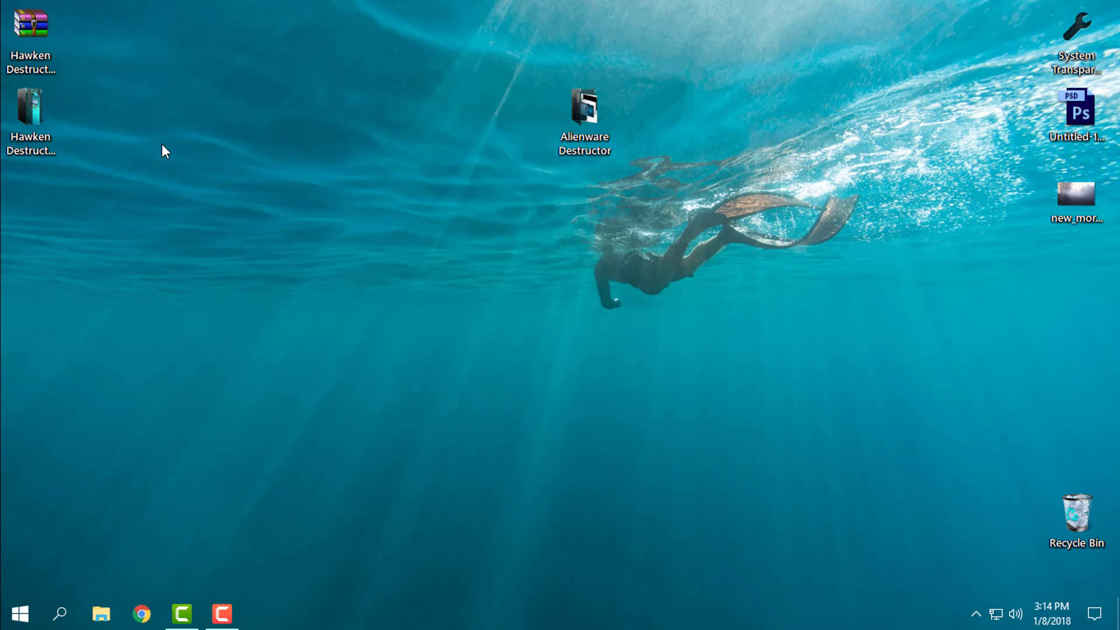
# Refresh the desktop twice more while reselecting the Hawken and Alienware Destructor icons
pyautogui.click(31, 35)
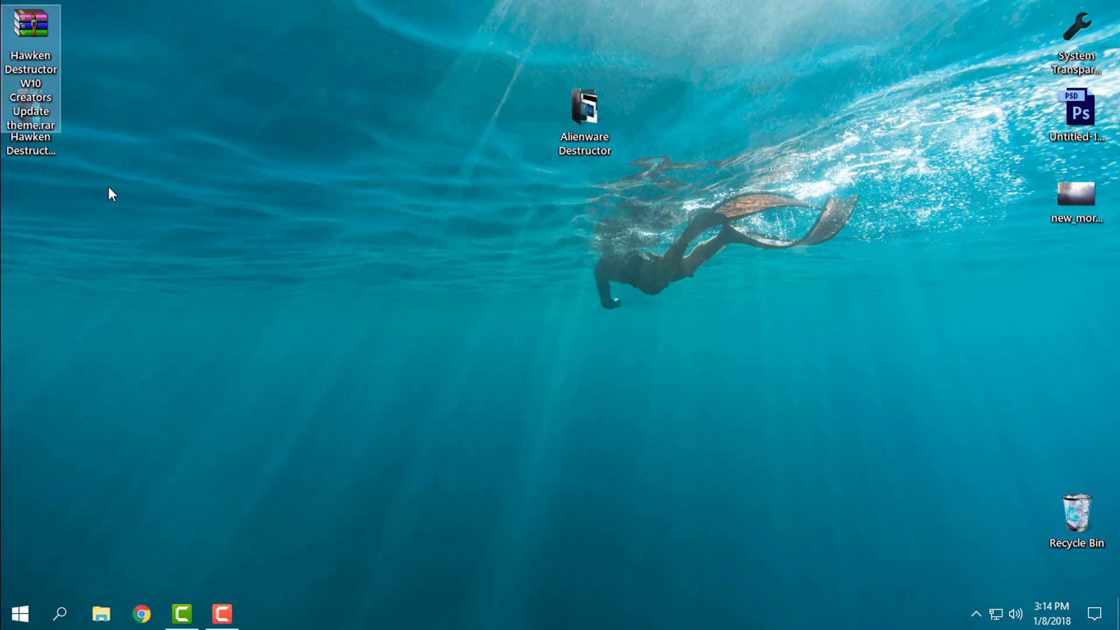
pyautogui.rightClick(217, 147)
pyautogui.click(261, 213)
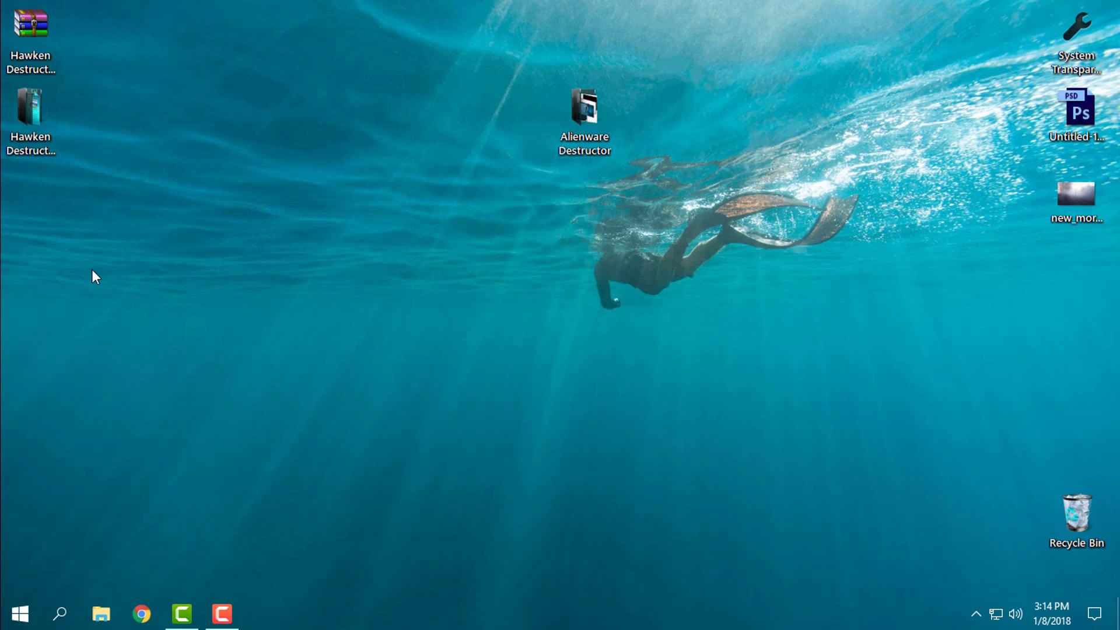
pyautogui.click(32, 145)
pyautogui.rightClick(260, 167)
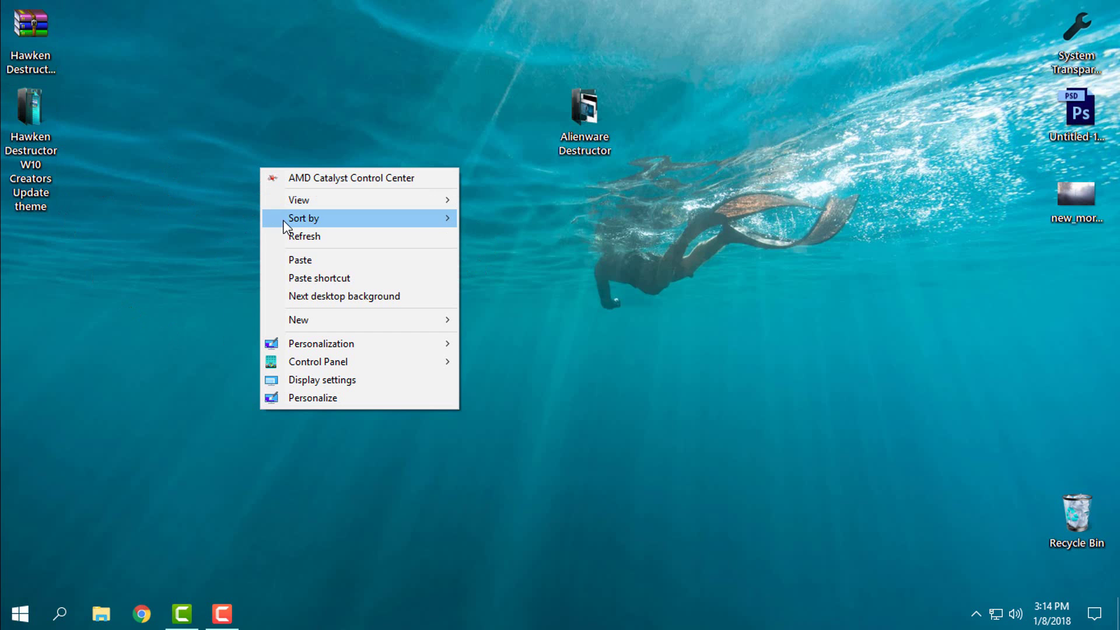
pyautogui.click(287, 237)
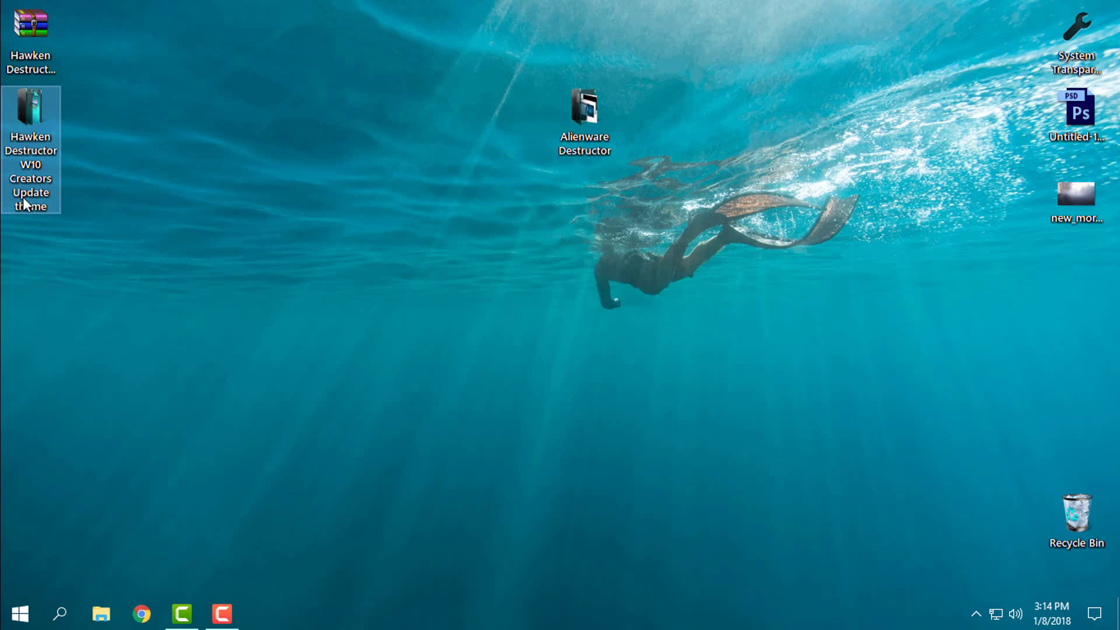
pyautogui.click(581, 138)
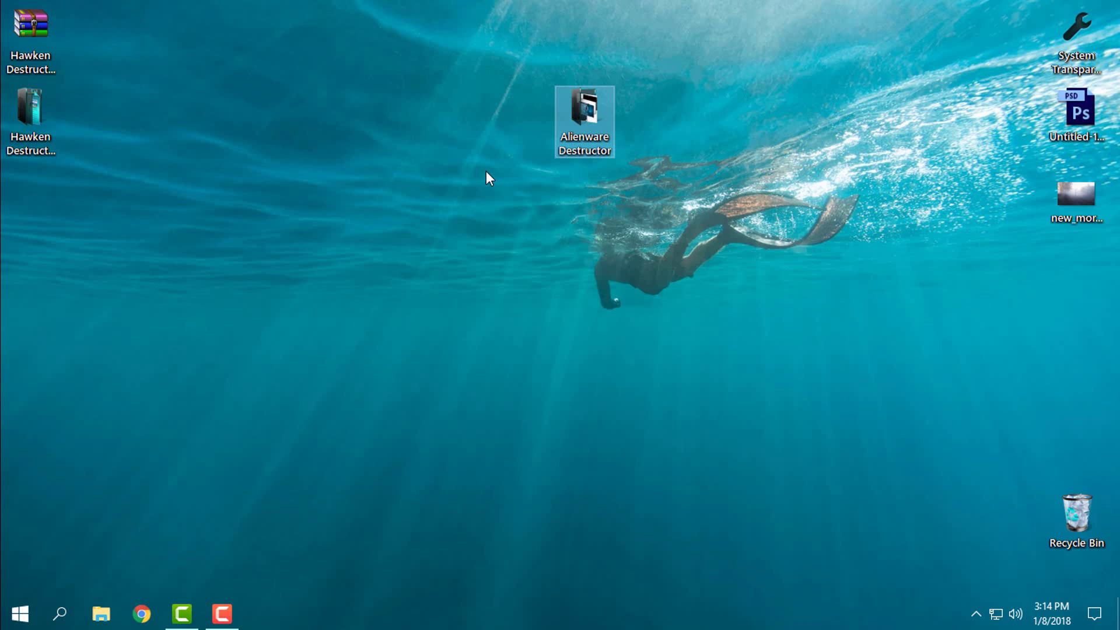
pyautogui.click(444, 151)
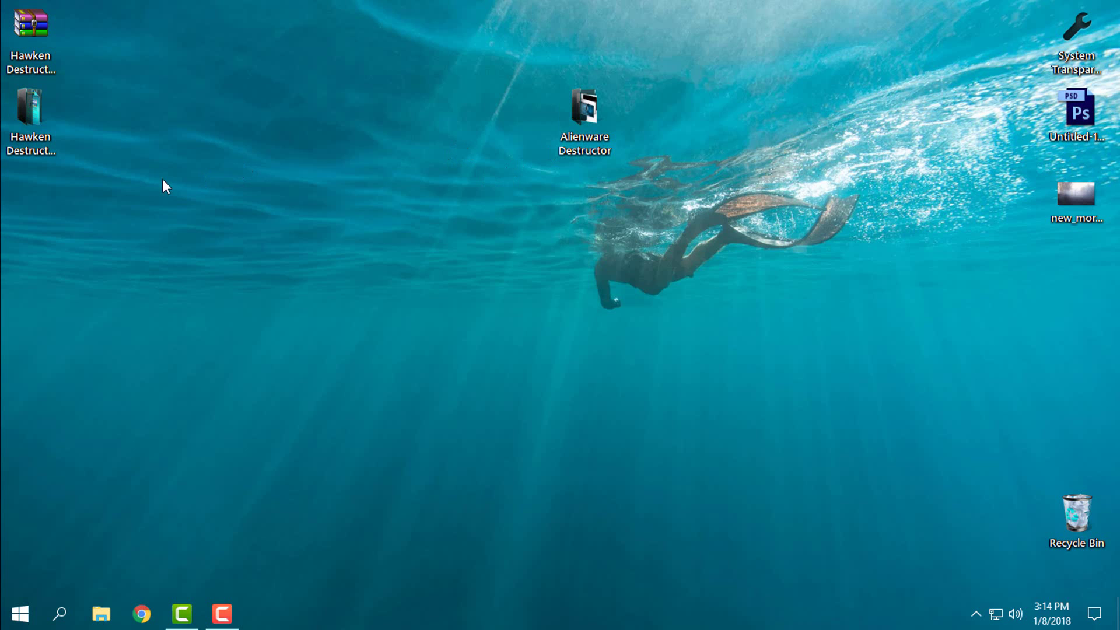
# Browse the Hawken Destructor theme's Extras, Dock and SN Ghost folders in a maximized Explorer
pyautogui.doubleClick(41, 145)
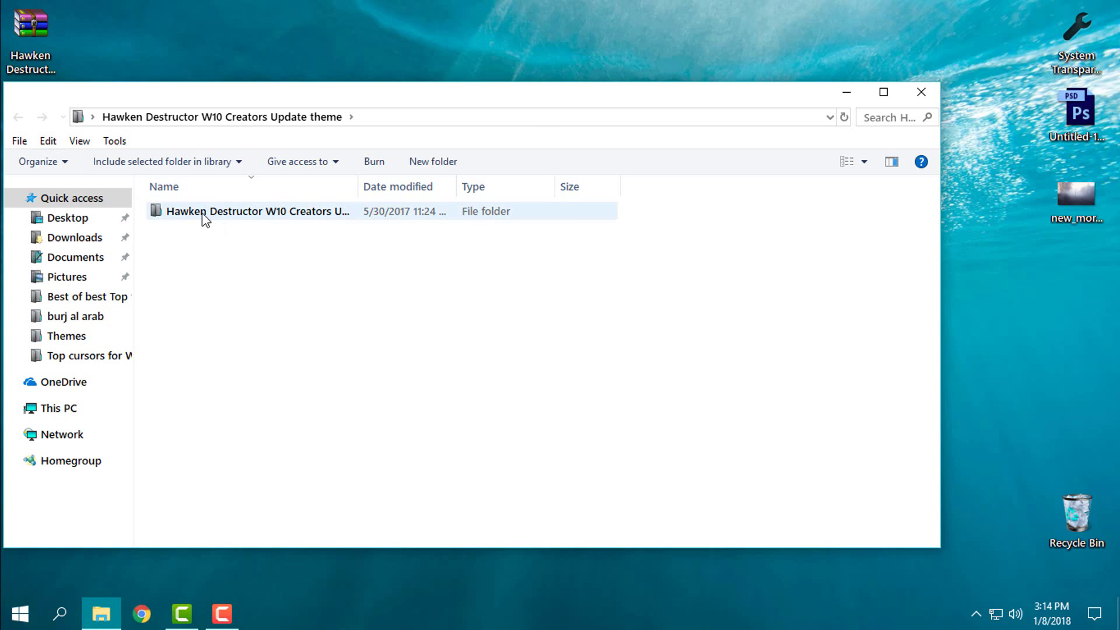
pyautogui.doubleClick(202, 213)
pyautogui.doubleClick(204, 212)
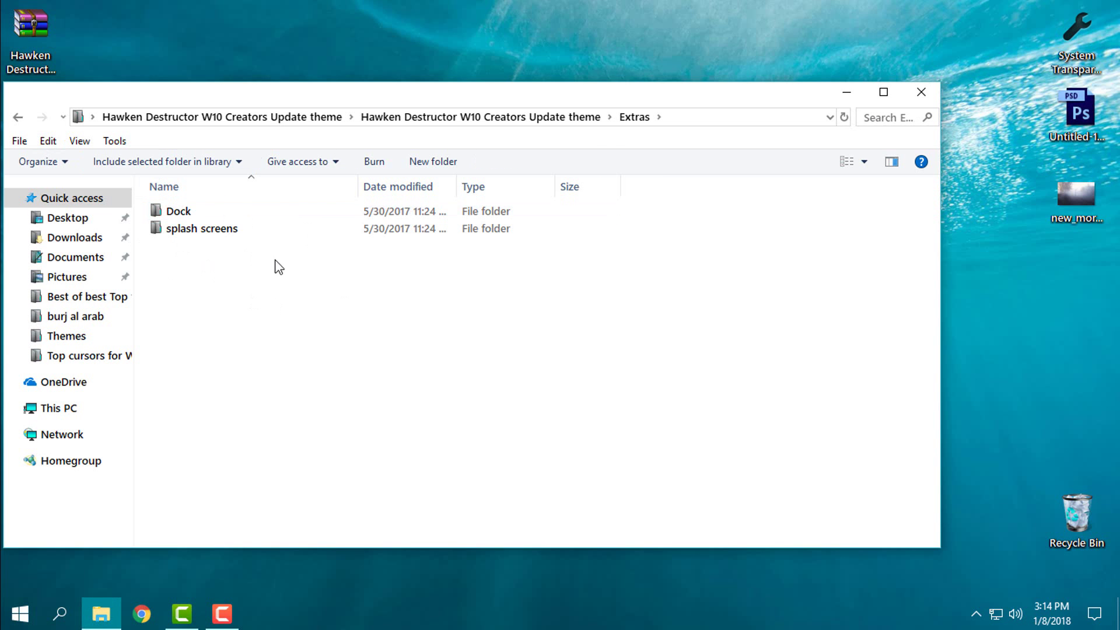
pyautogui.click(883, 92)
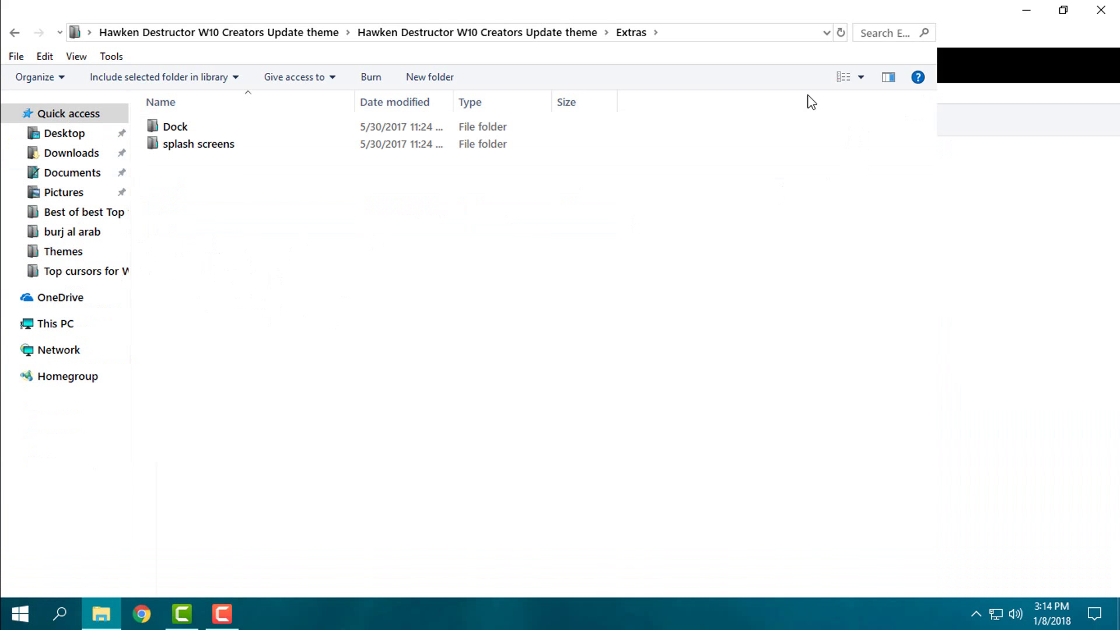
pyautogui.doubleClick(188, 127)
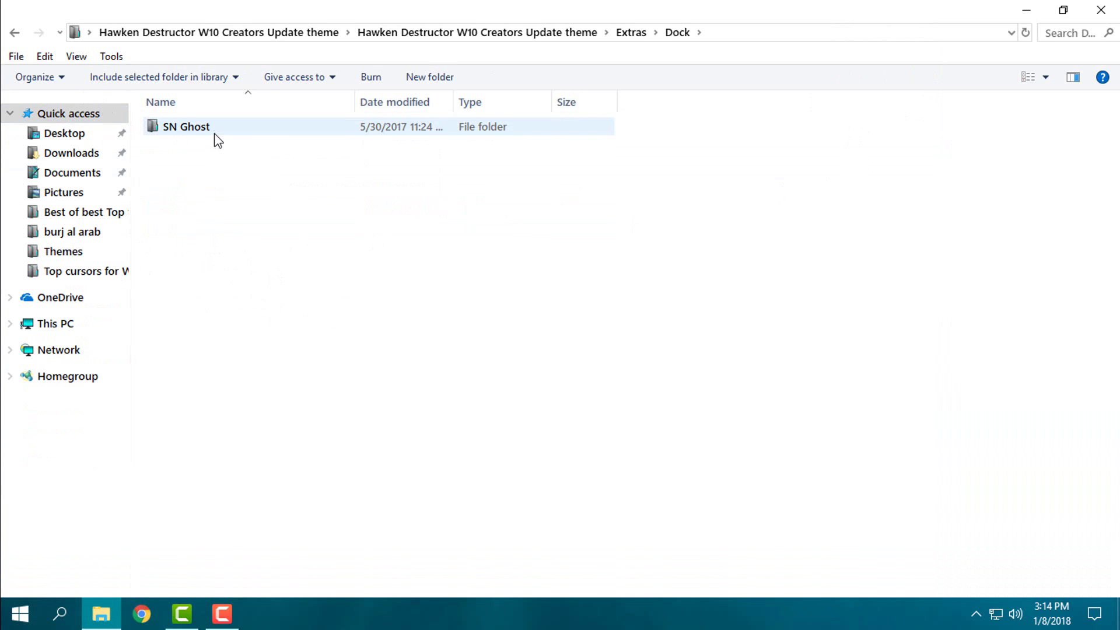
pyautogui.doubleClick(214, 131)
pyautogui.click(300, 186)
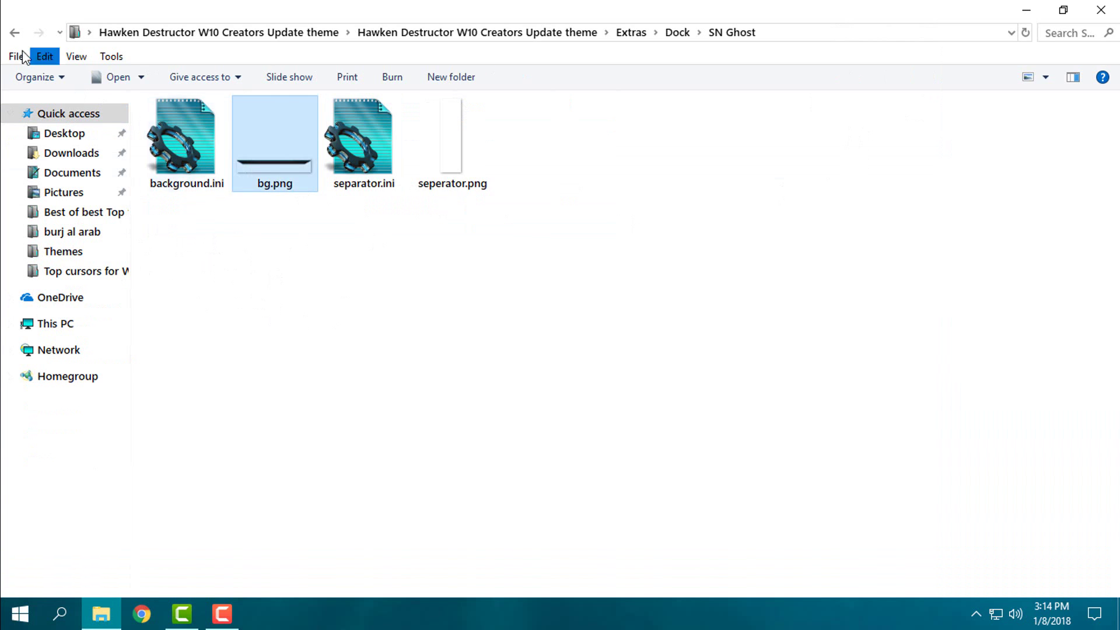
pyautogui.doubleClick(14, 33)
pyautogui.click(15, 33)
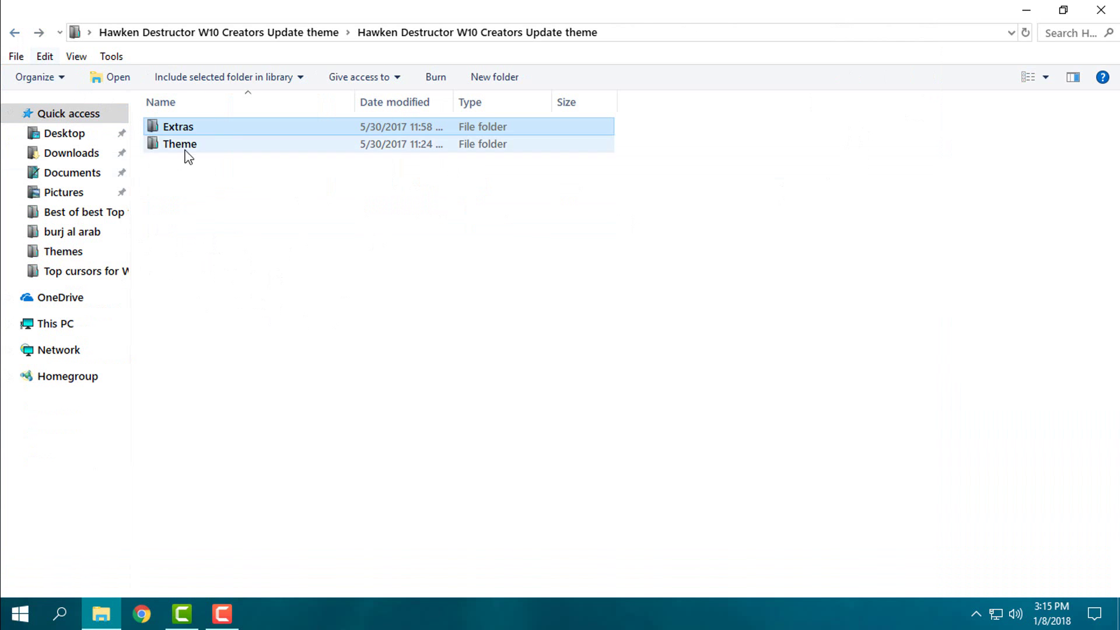
# Copy both items from the Hawken theme's Theme folder
pyautogui.click(181, 145)
pyautogui.doubleClick(180, 145)
pyautogui.moveTo(183, 211); pyautogui.dragTo(275, 127)
pyautogui.rightClick(275, 127)
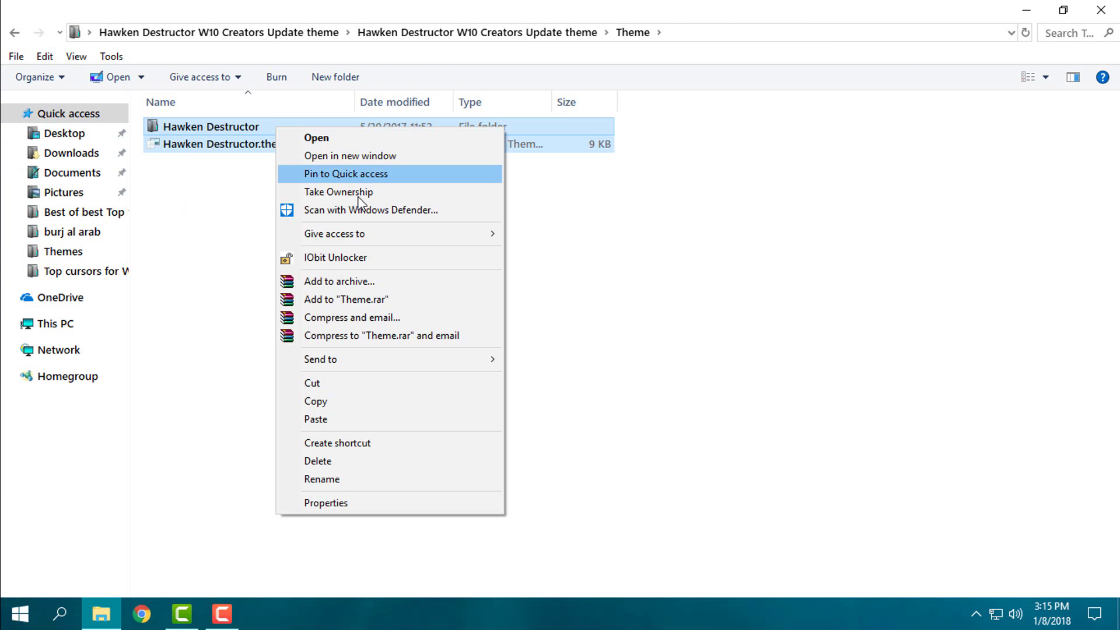
pyautogui.click(315, 403)
# Paste the Hawken theme files into C:\Windows\Resources\Themes, skipping files that already exist
pyautogui.click(78, 325)
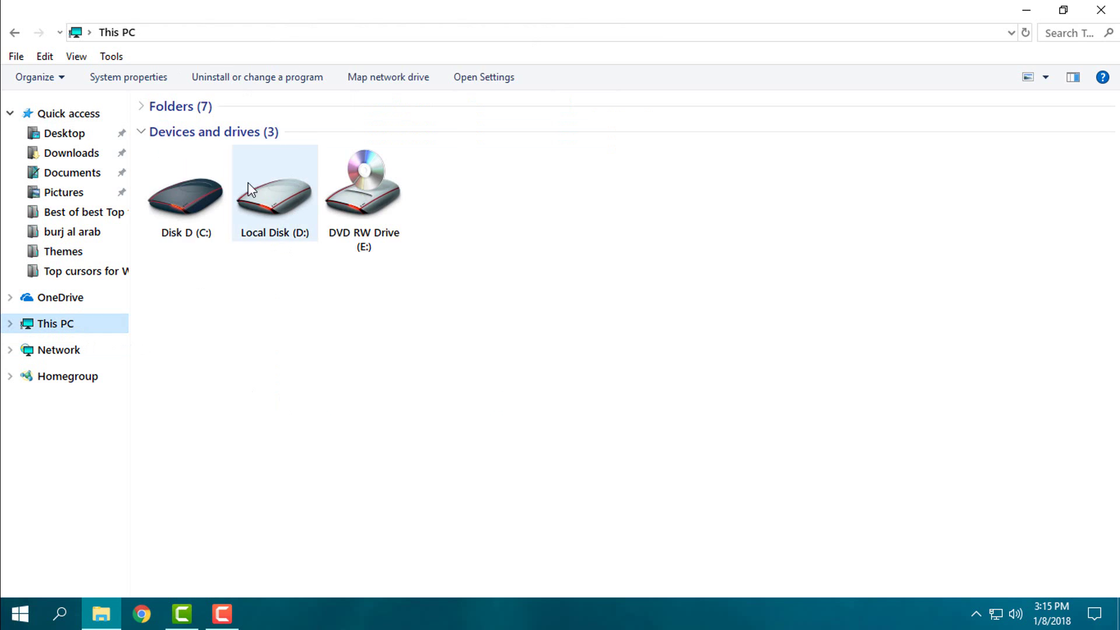
pyautogui.doubleClick(211, 184)
pyautogui.doubleClick(169, 233)
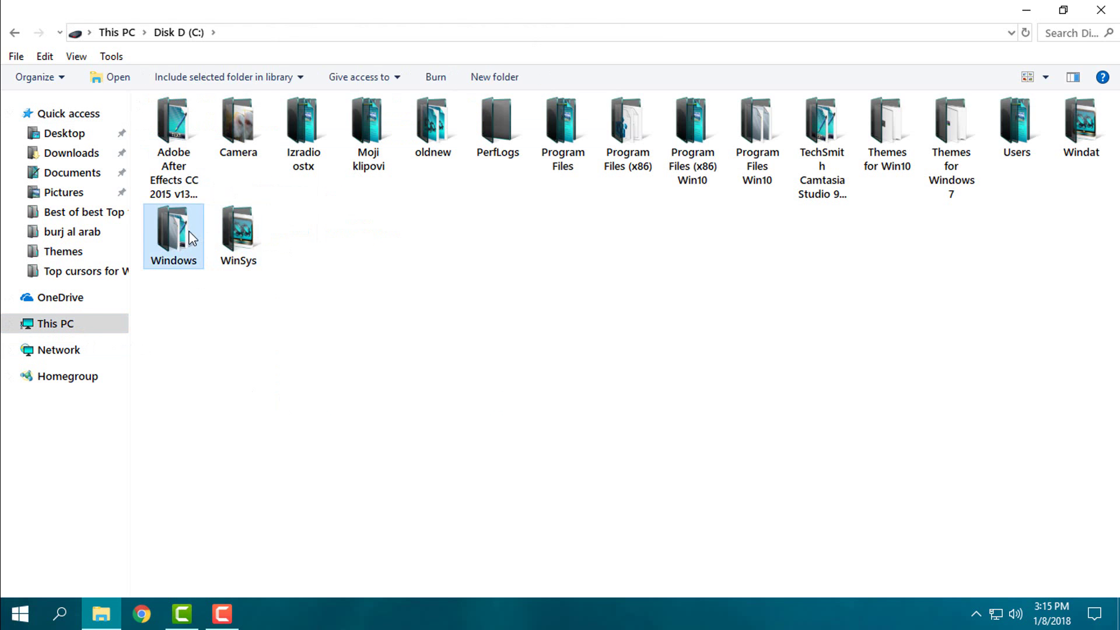
pyautogui.doubleClick(191, 174)
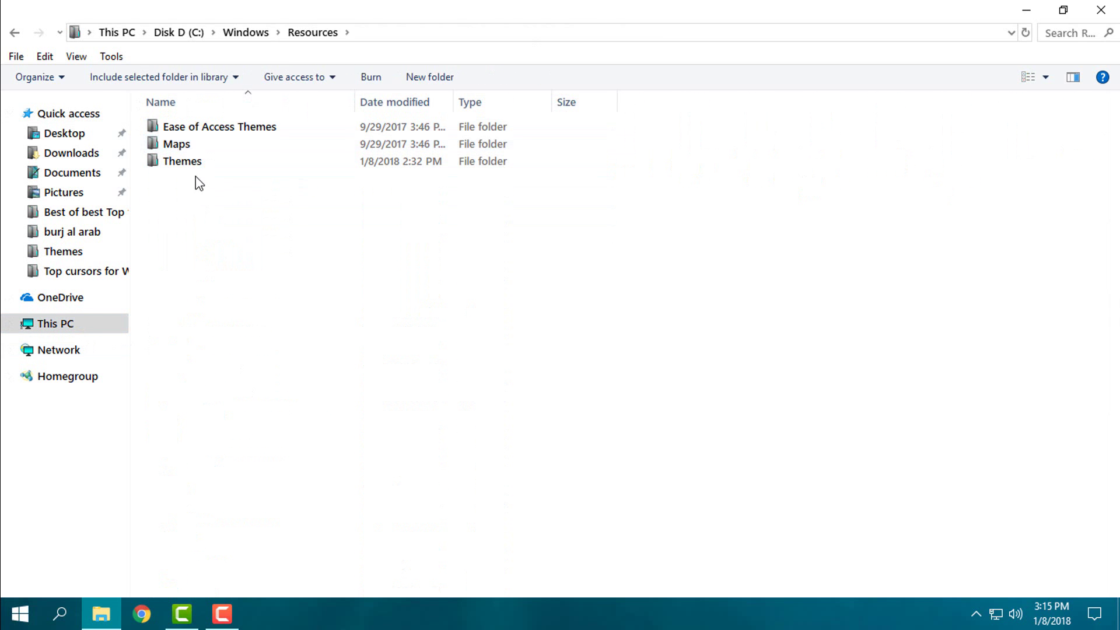
pyautogui.click(201, 167)
pyautogui.doubleClick(201, 167)
pyautogui.rightClick(685, 269)
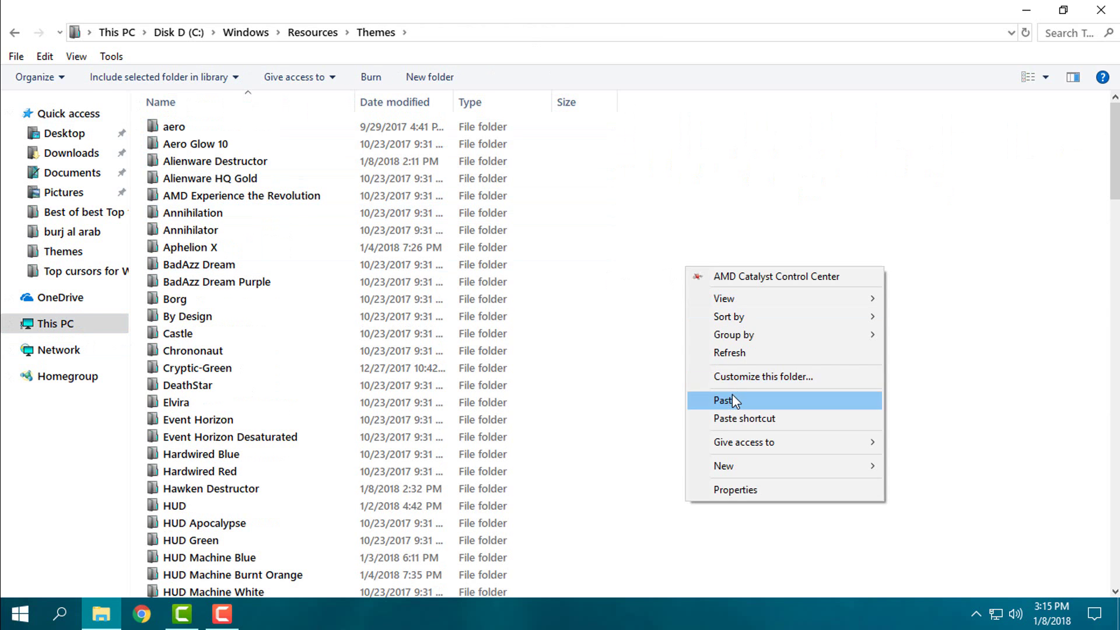
pyautogui.click(734, 400)
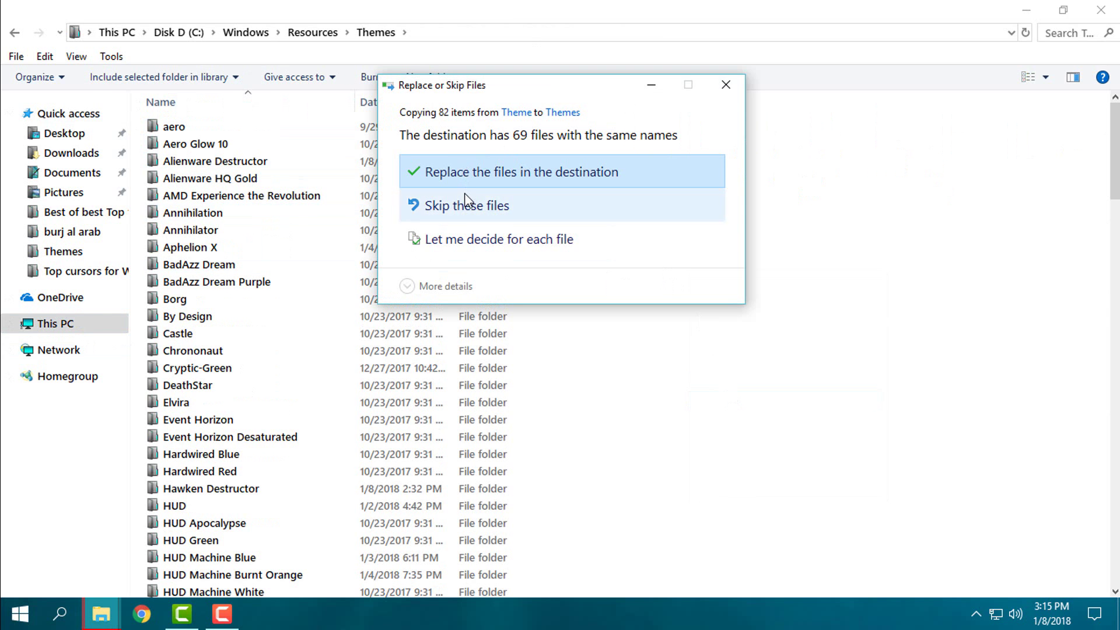
pyautogui.click(466, 205)
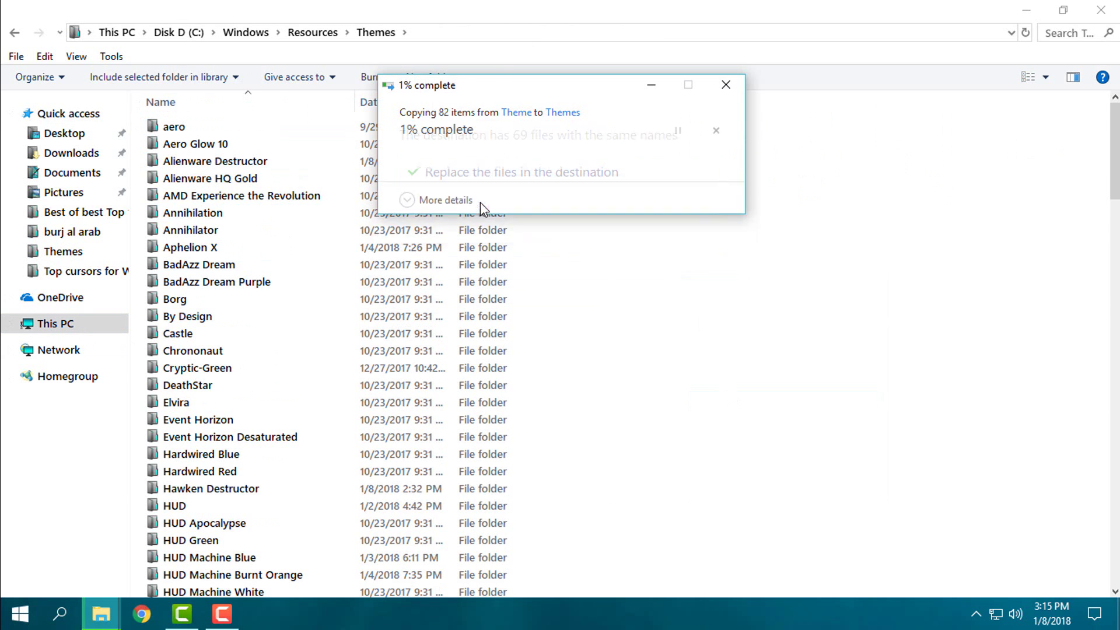
# Select both items in the Alienware Destructor folder, then close the Explorer windows
pyautogui.click(1025, 14)
pyautogui.doubleClick(583, 117)
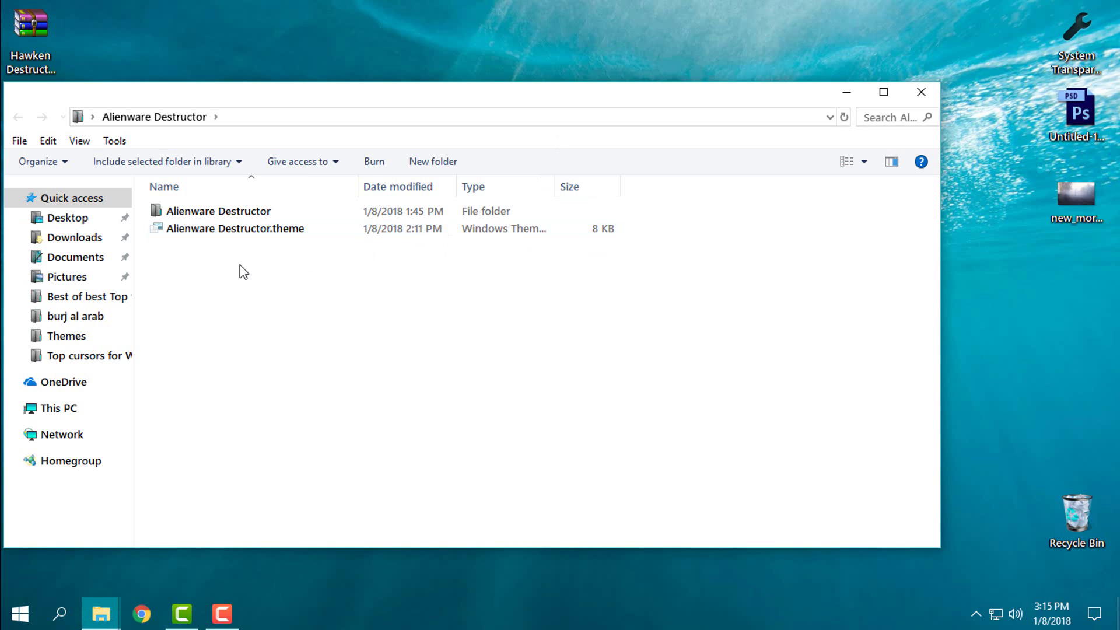
pyautogui.moveTo(199, 258); pyautogui.dragTo(323, 207)
pyautogui.rightClick(323, 208)
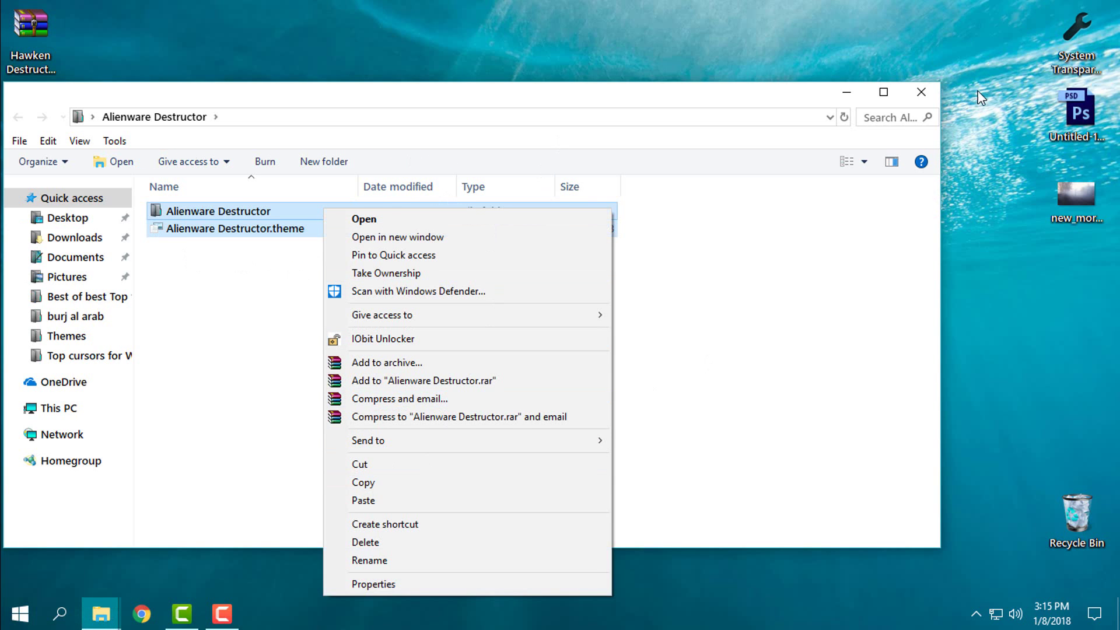
pyautogui.click(921, 92)
pyautogui.click(102, 613)
pyautogui.rightClick(772, 386)
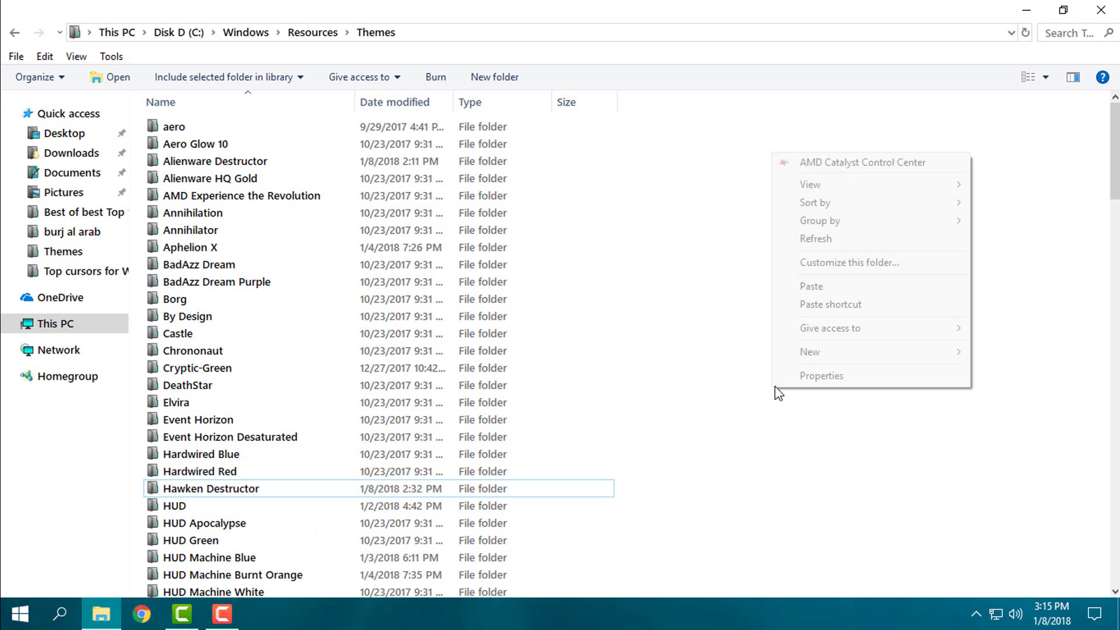
pyautogui.click(1101, 10)
# Apply Hawken Destructor from Personalize > Themes and view the new wallpaper and Start menu
pyautogui.rightClick(453, 308)
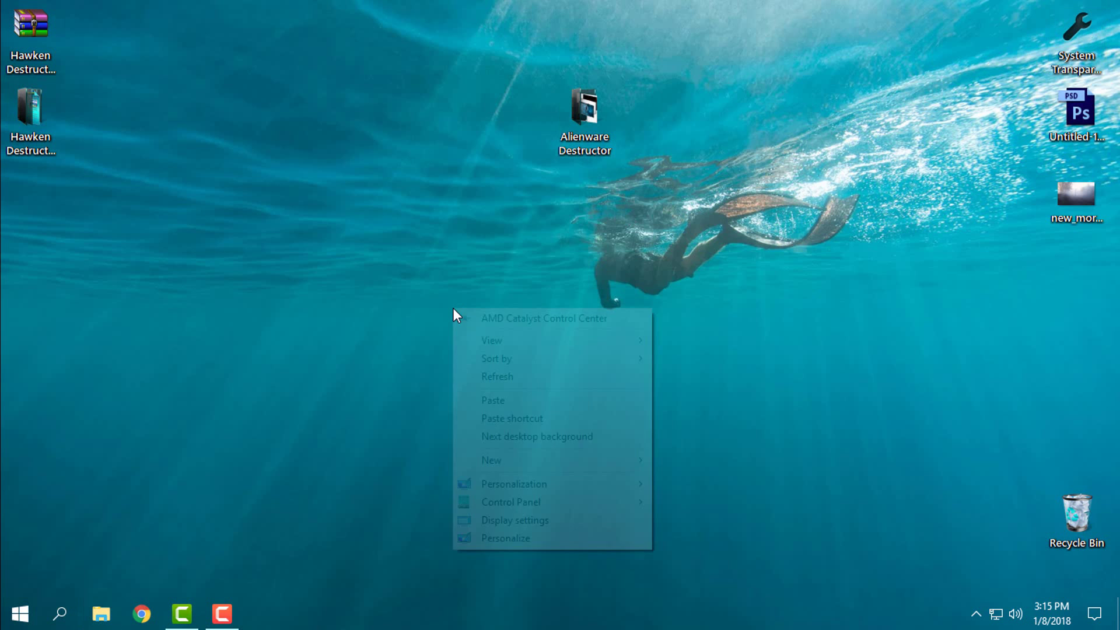
pyautogui.click(506, 544)
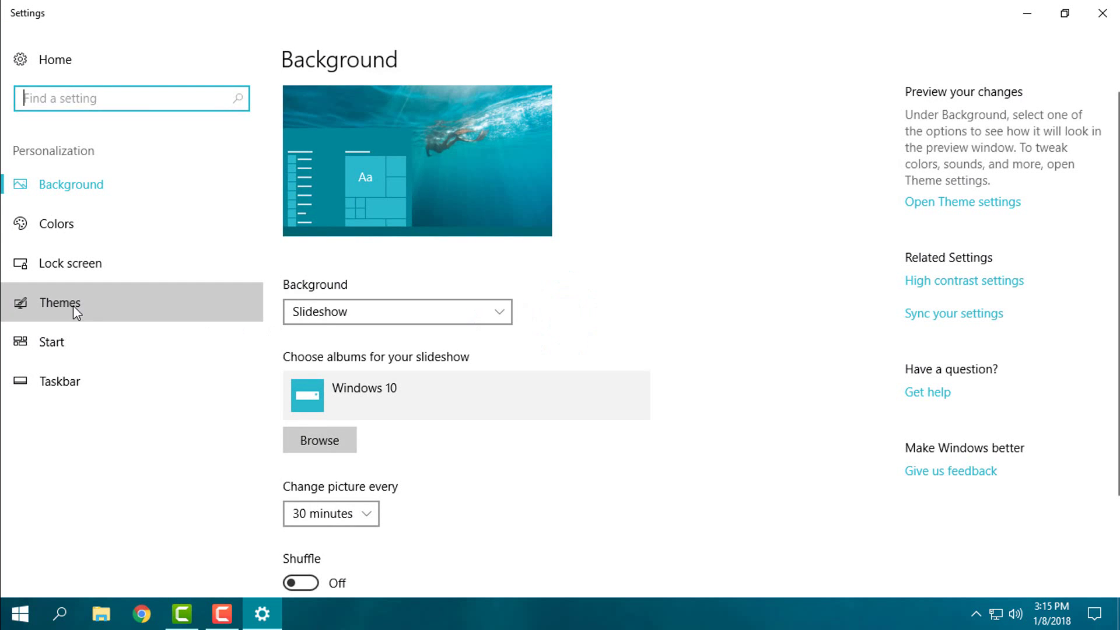
pyautogui.click(73, 308)
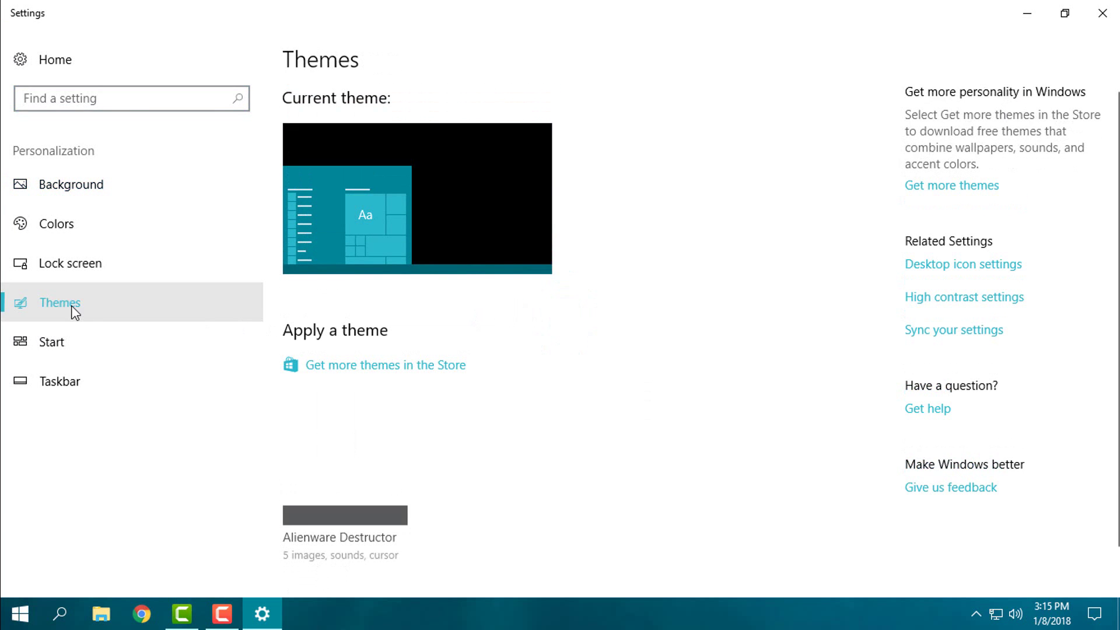
pyautogui.scroll(-15, 703, 341)
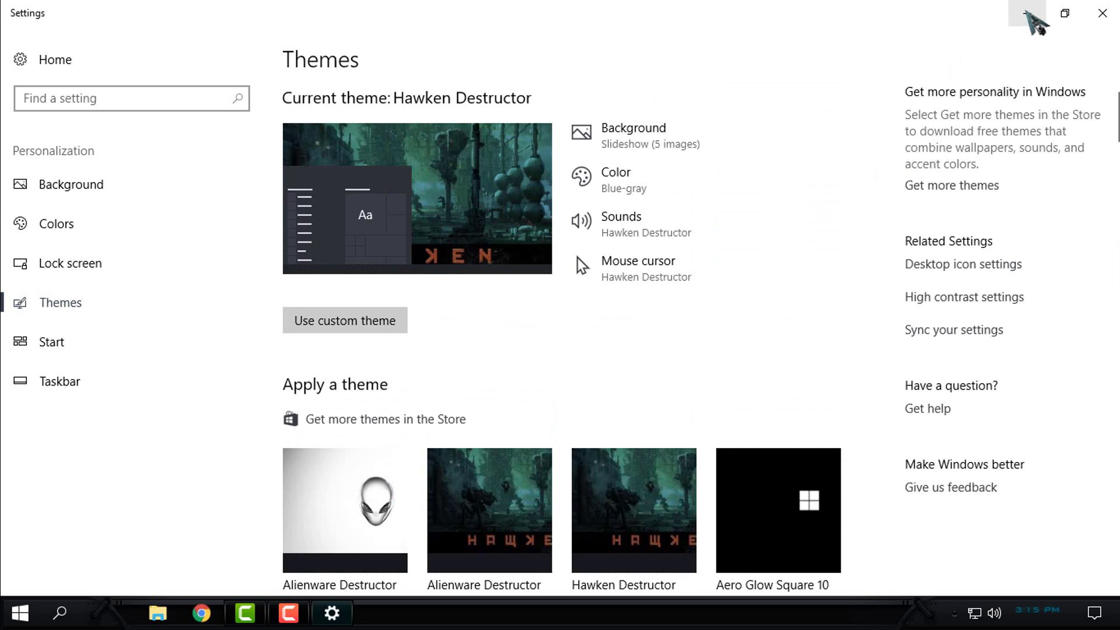
pyautogui.click(1027, 13)
pyautogui.click(20, 613)
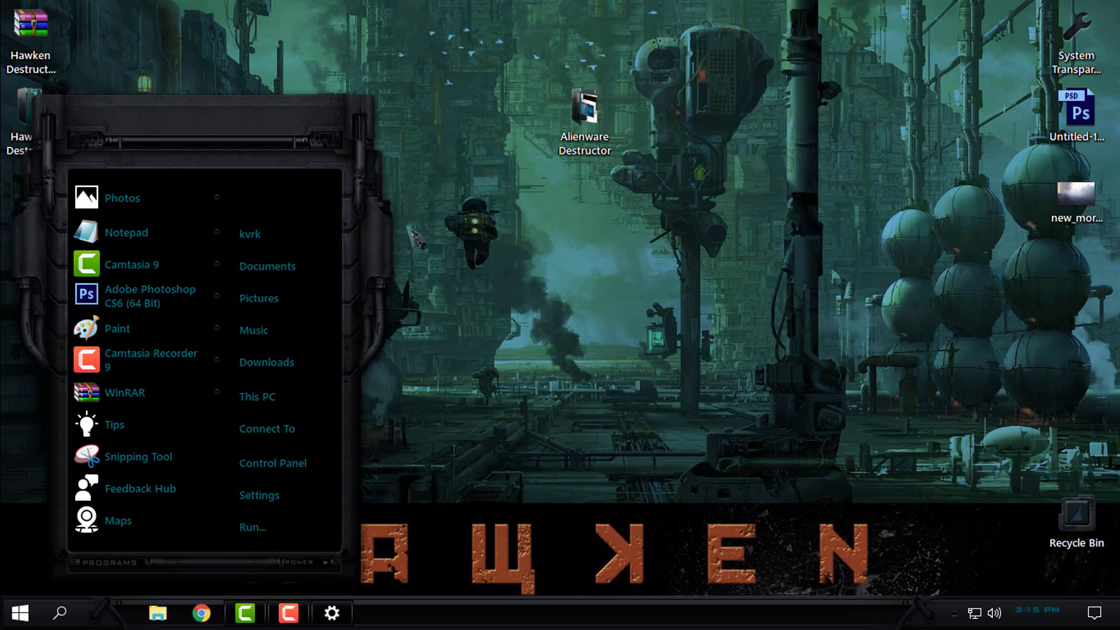
pyautogui.rightClick(406, 199)
pyautogui.click(419, 261)
pyautogui.click(9, 611)
pyautogui.click(157, 612)
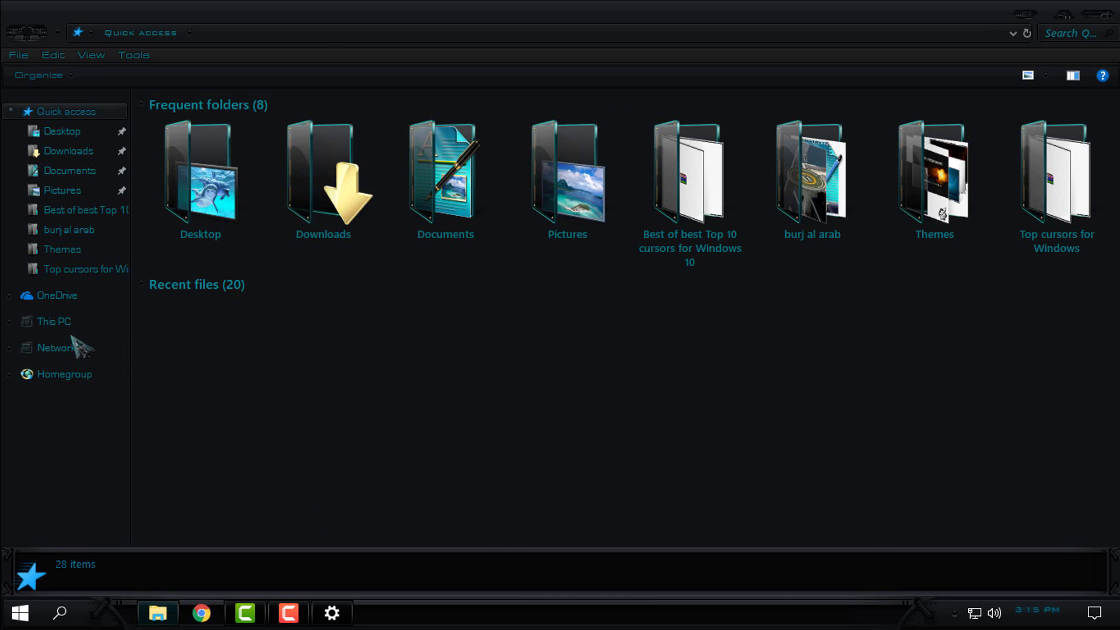
pyautogui.click(69, 324)
pyautogui.moveTo(499, 12); pyautogui.dragTo(558, 35)
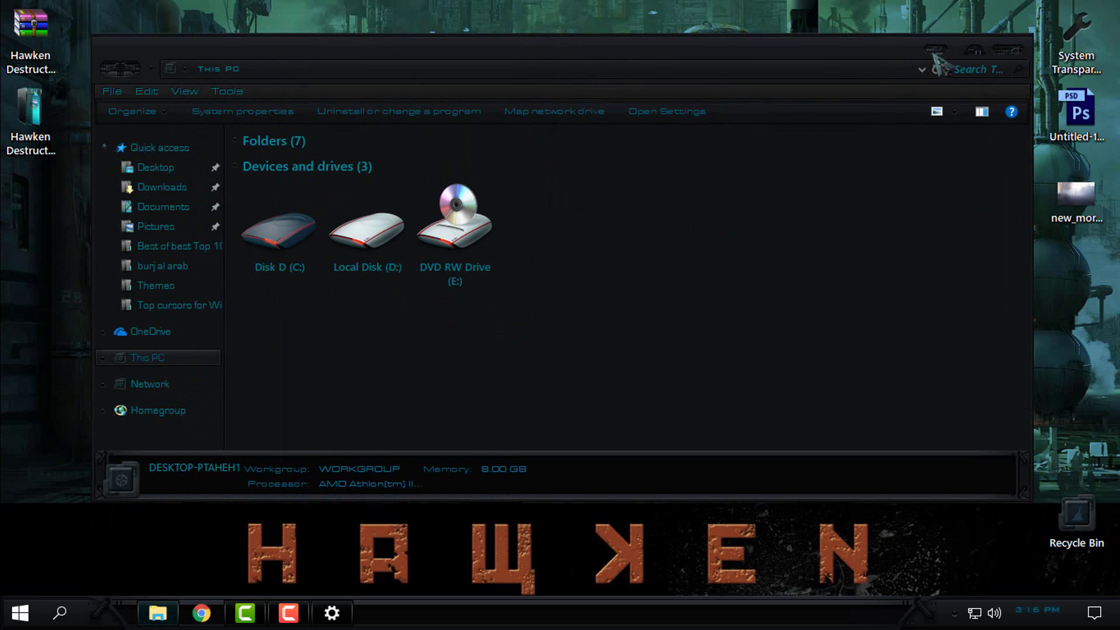
pyautogui.click(1015, 49)
pyautogui.rightClick(467, 155)
# Refresh the desktop and advance the Hawken slideshow to the next wallpaper twice
pyautogui.click(525, 219)
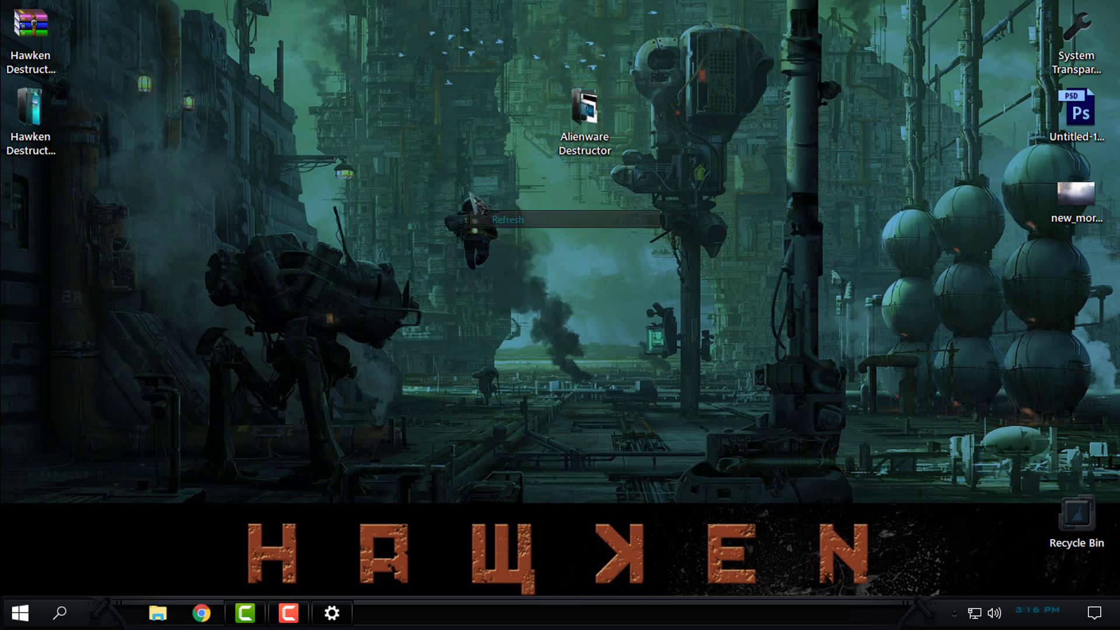
pyautogui.rightClick(447, 173)
pyautogui.click(484, 295)
pyautogui.rightClick(357, 240)
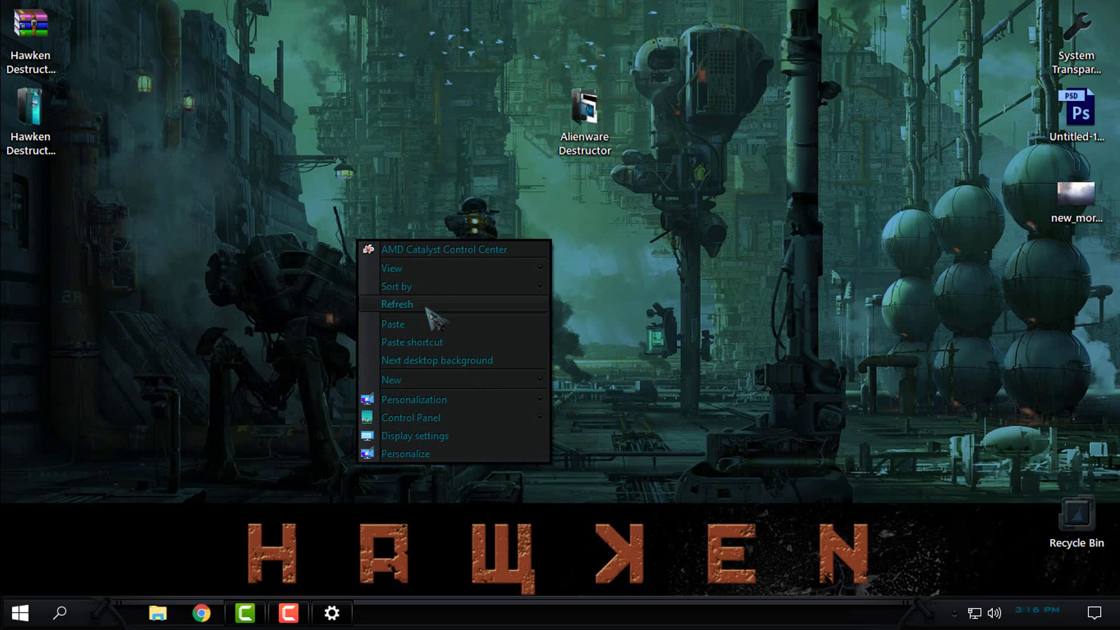
pyautogui.click(383, 362)
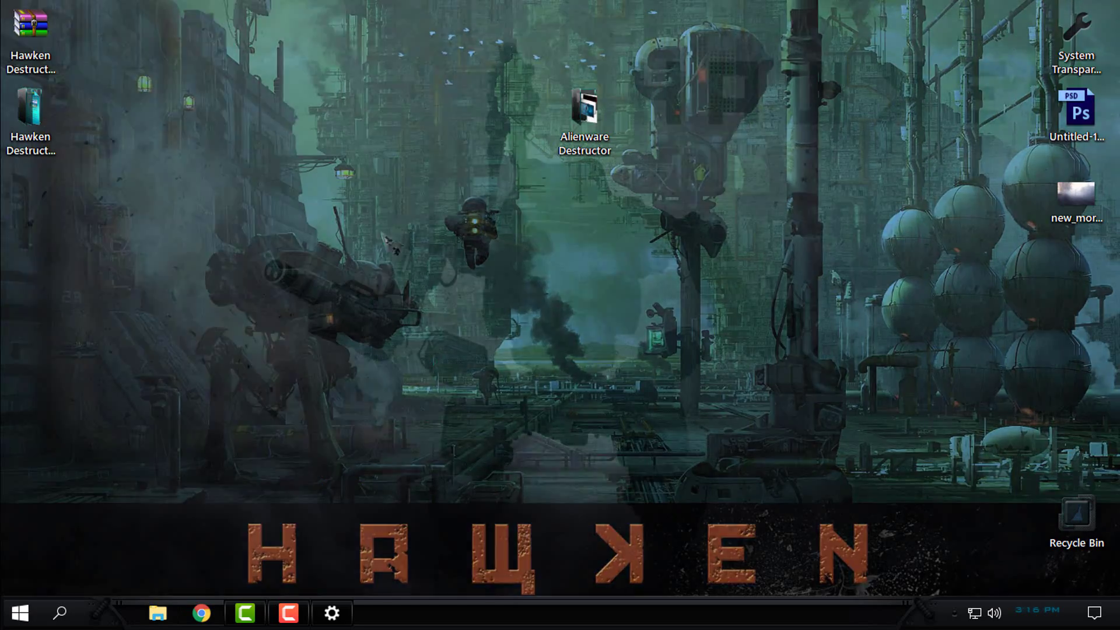
pyautogui.rightClick(383, 174)
pyautogui.click(433, 294)
# Advance three more wallpapers to the grey mech image and check the themed Start menu
pyautogui.rightClick(374, 182)
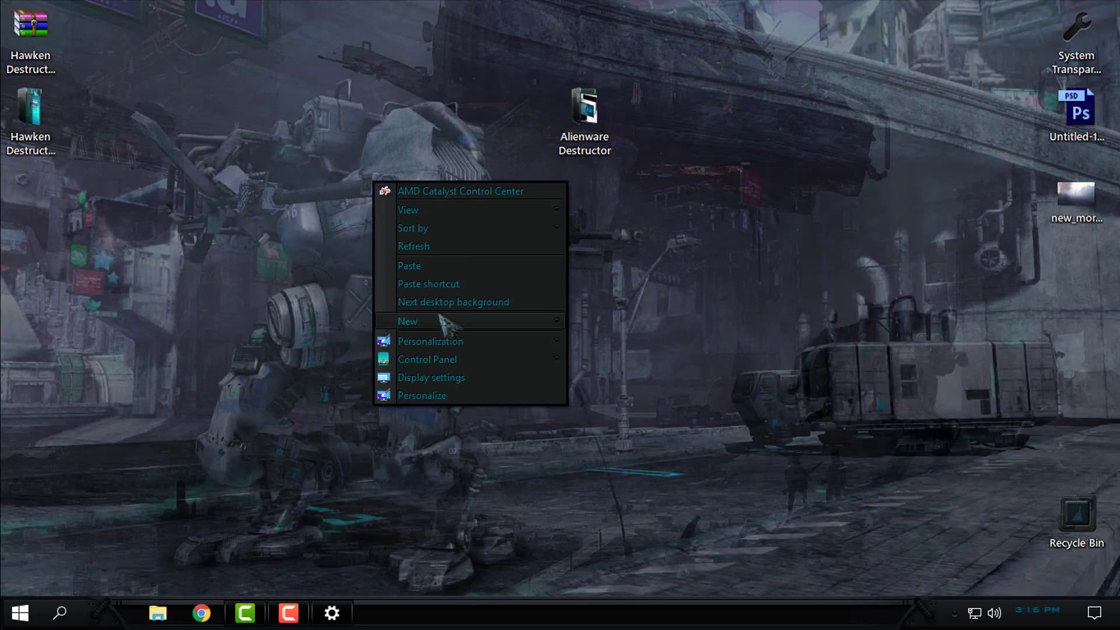
pyautogui.click(443, 302)
pyautogui.rightClick(371, 157)
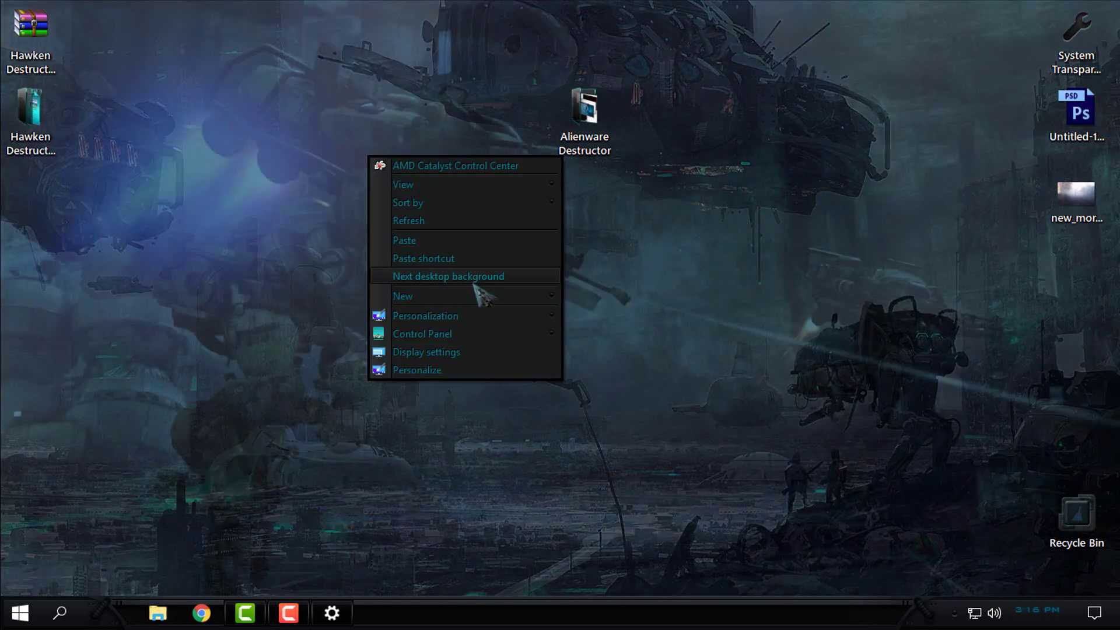
pyautogui.click(466, 278)
pyautogui.rightClick(395, 170)
pyautogui.click(461, 287)
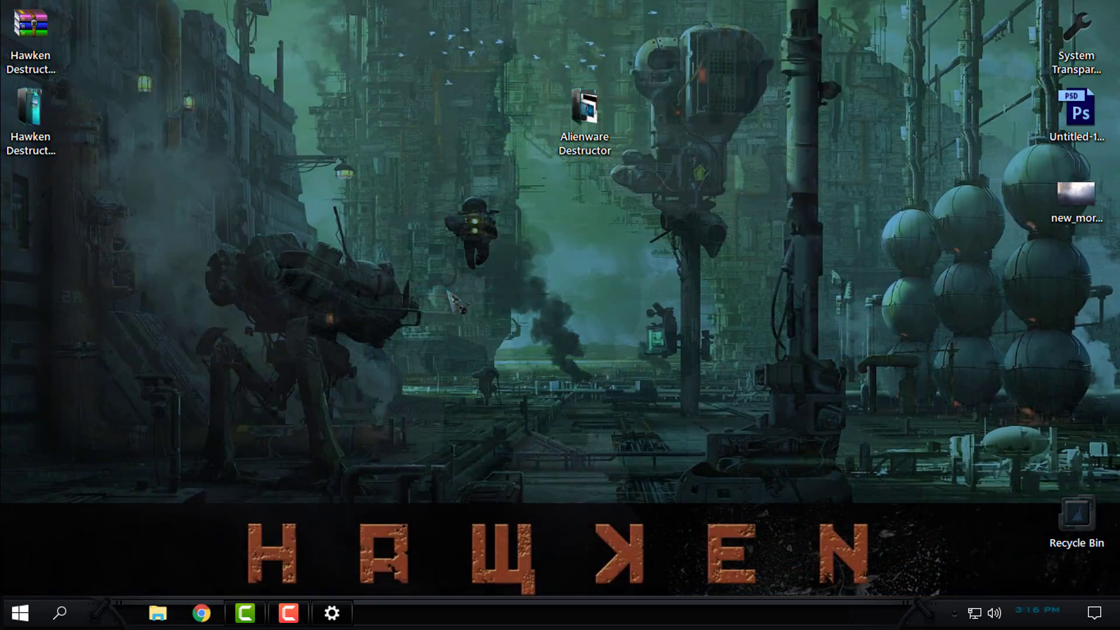
pyautogui.press('super')
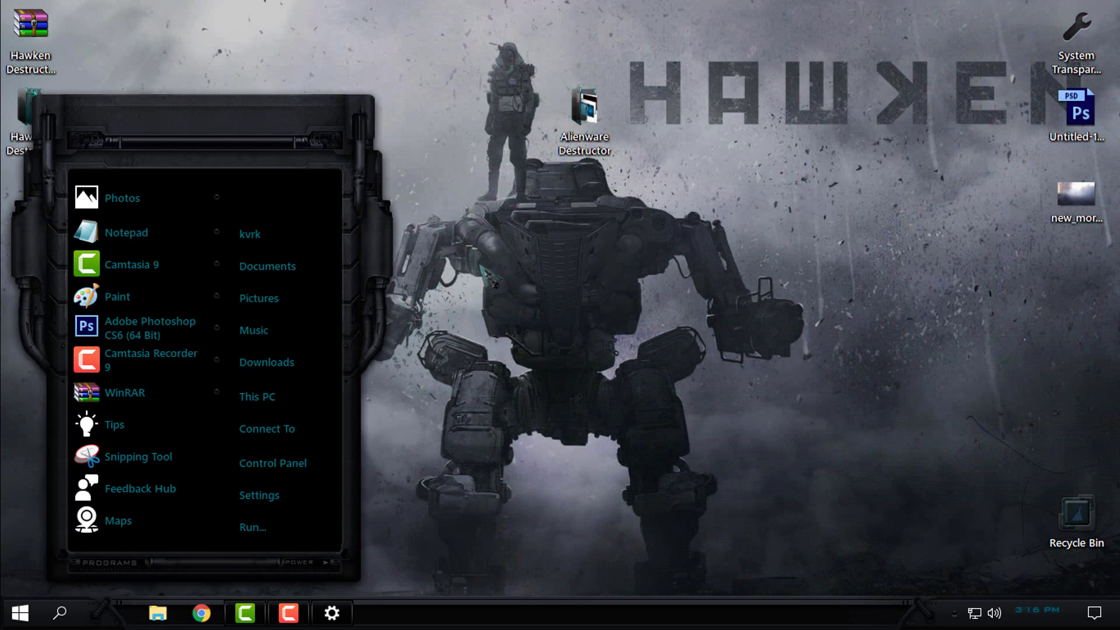
pyautogui.click(494, 273)
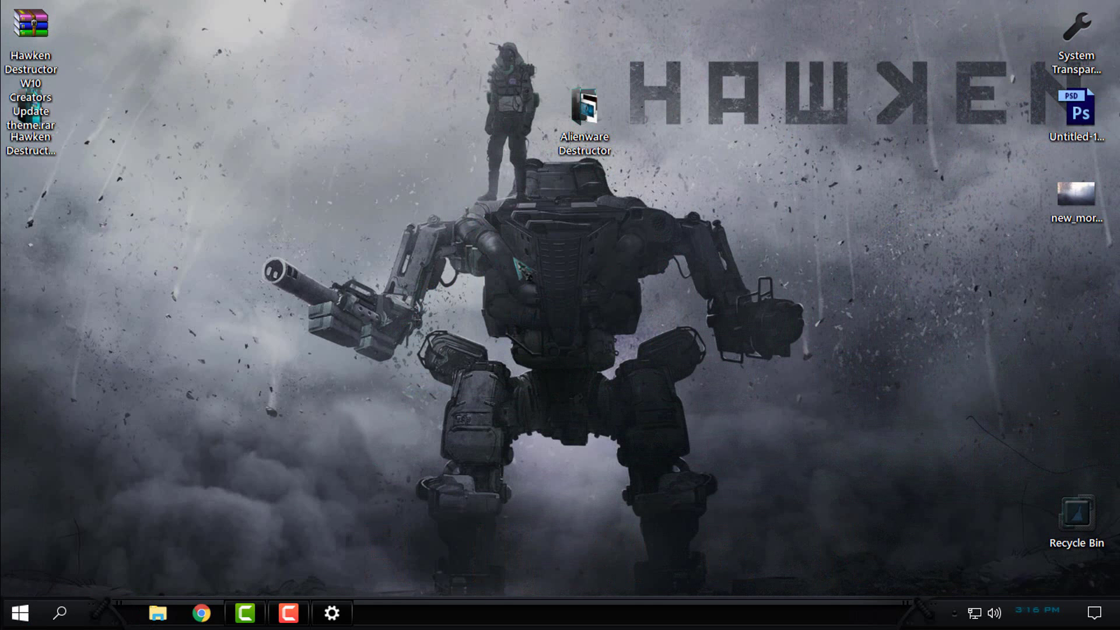
# Make popup menus, taskbar, Start menu and Explorer windows transparent at 230 in System Transparency
pyautogui.click(1085, 49)
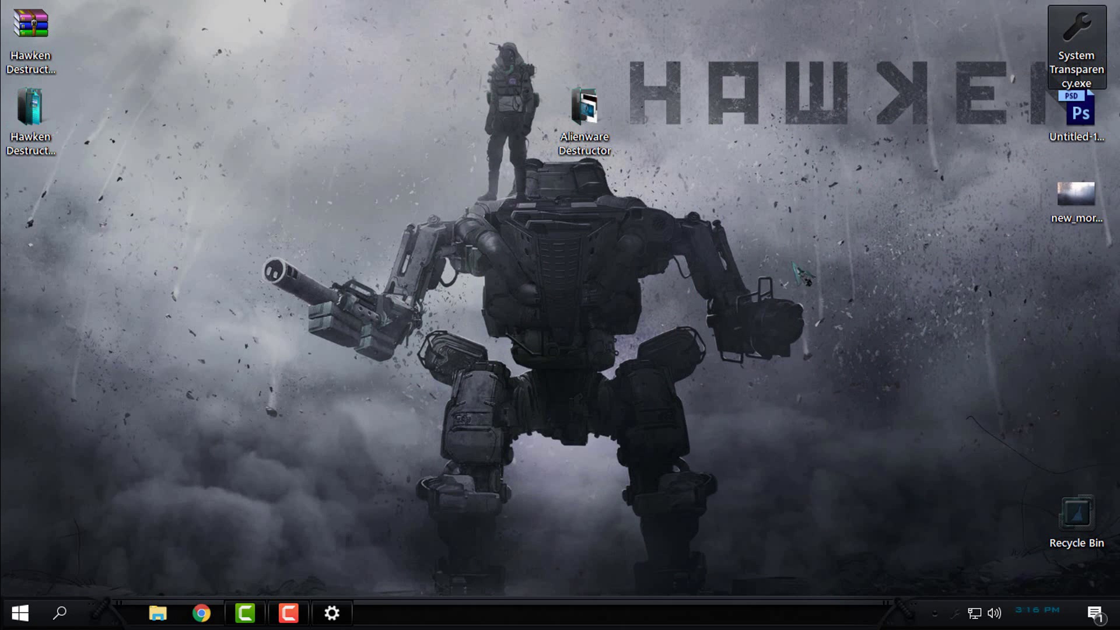
pyautogui.click(954, 614)
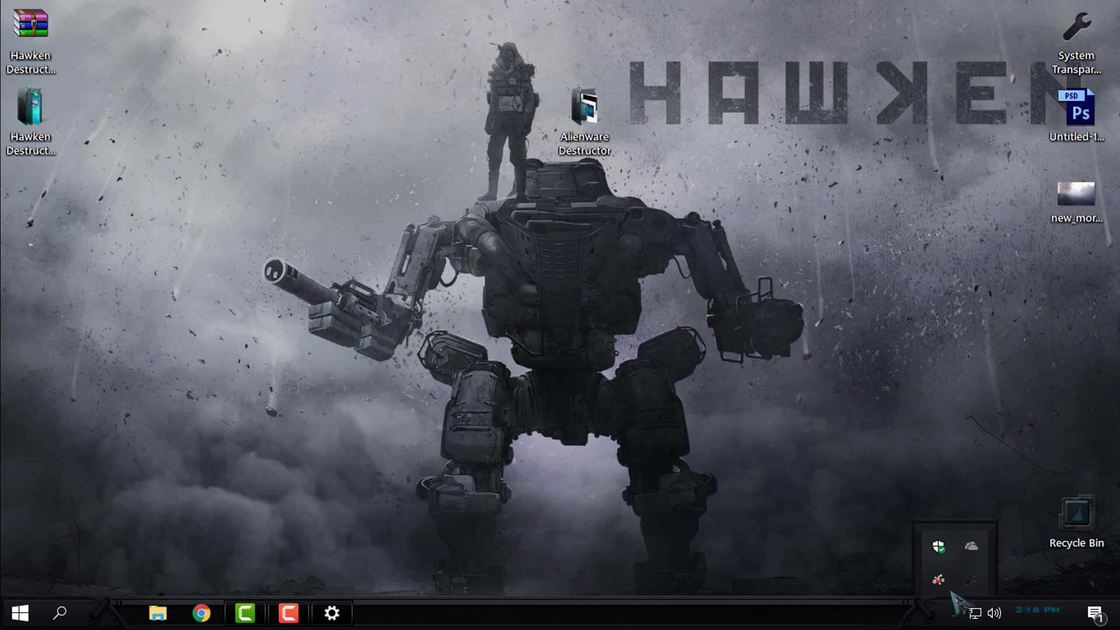
pyautogui.rightClick(971, 578)
pyautogui.click(1011, 529)
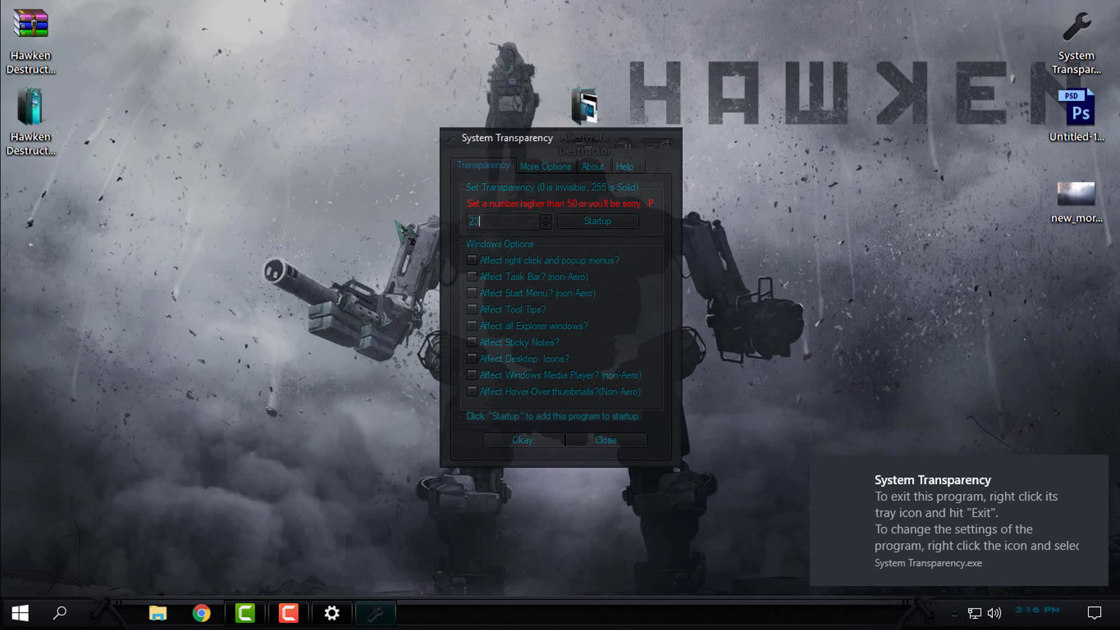
pyautogui.click(471, 260)
pyautogui.click(471, 276)
pyautogui.click(472, 293)
pyautogui.click(472, 326)
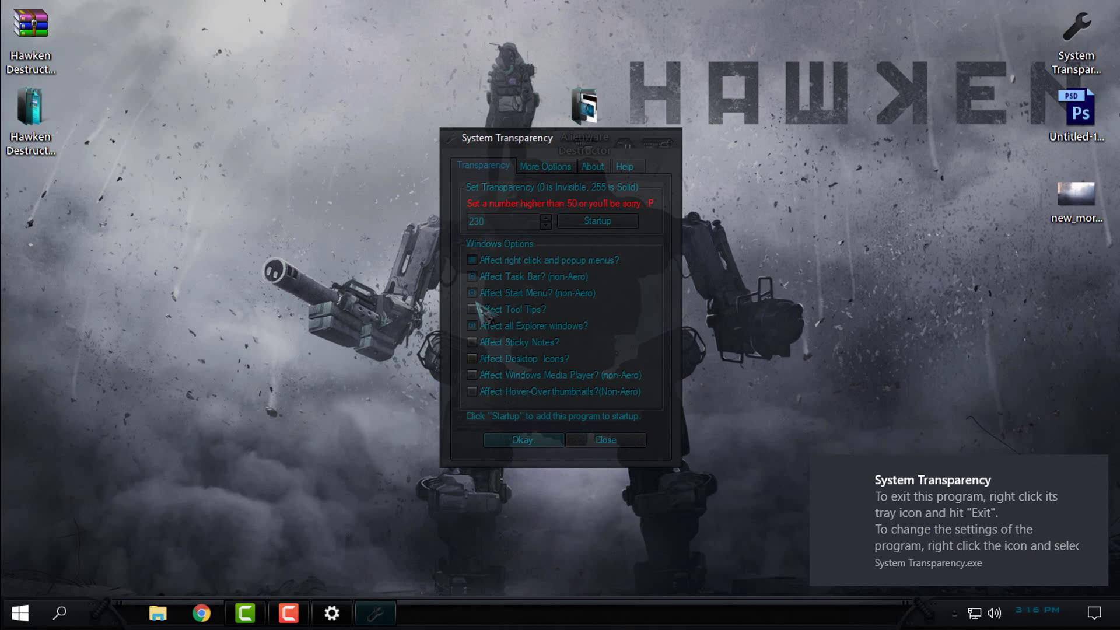
pyautogui.click(521, 437)
pyautogui.click(158, 612)
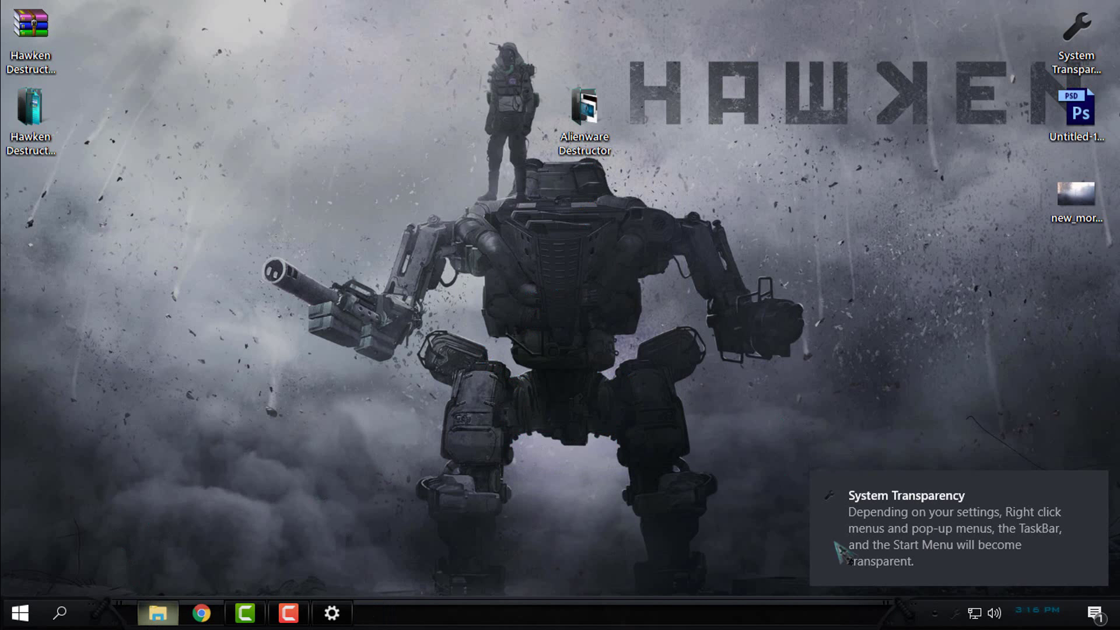
pyautogui.click(148, 356)
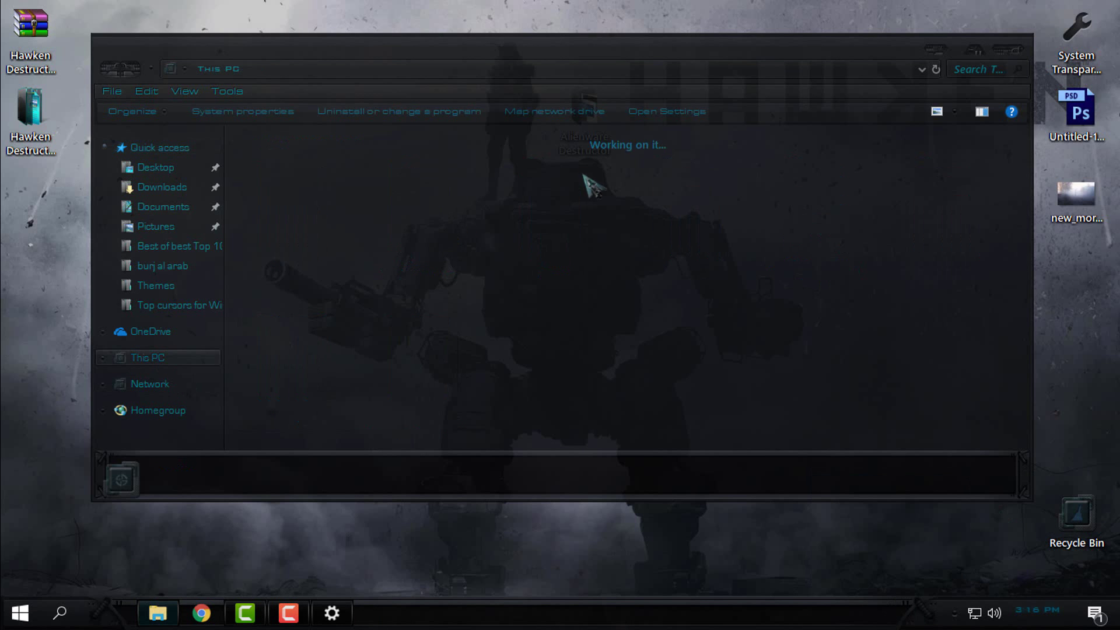
pyautogui.moveTo(528, 53); pyautogui.dragTo(511, 97)
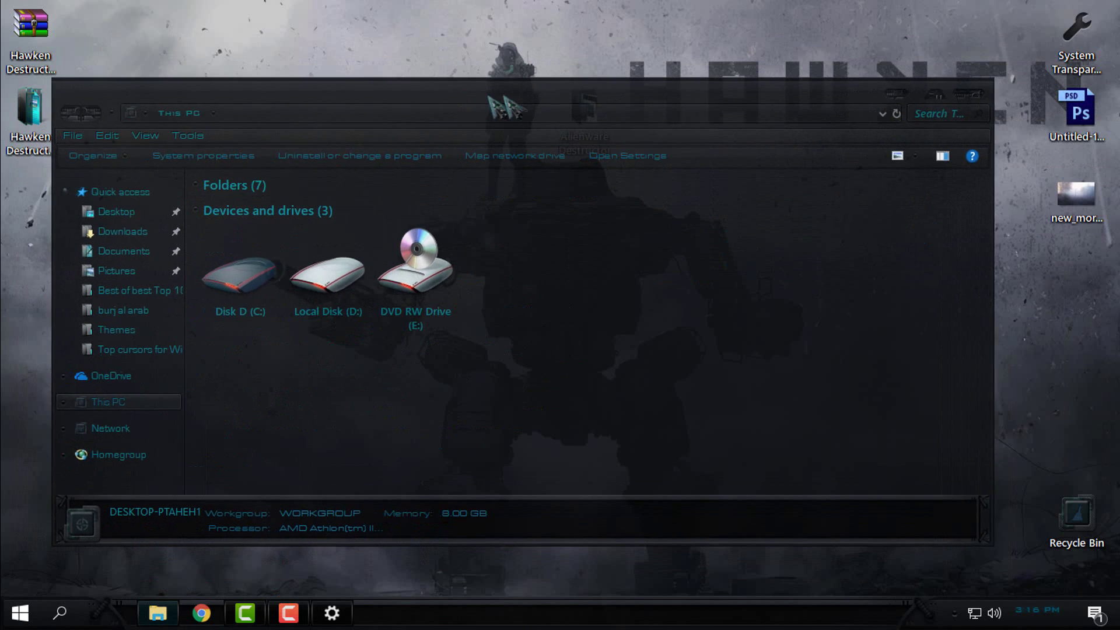
pyautogui.click(988, 97)
pyautogui.press('super')
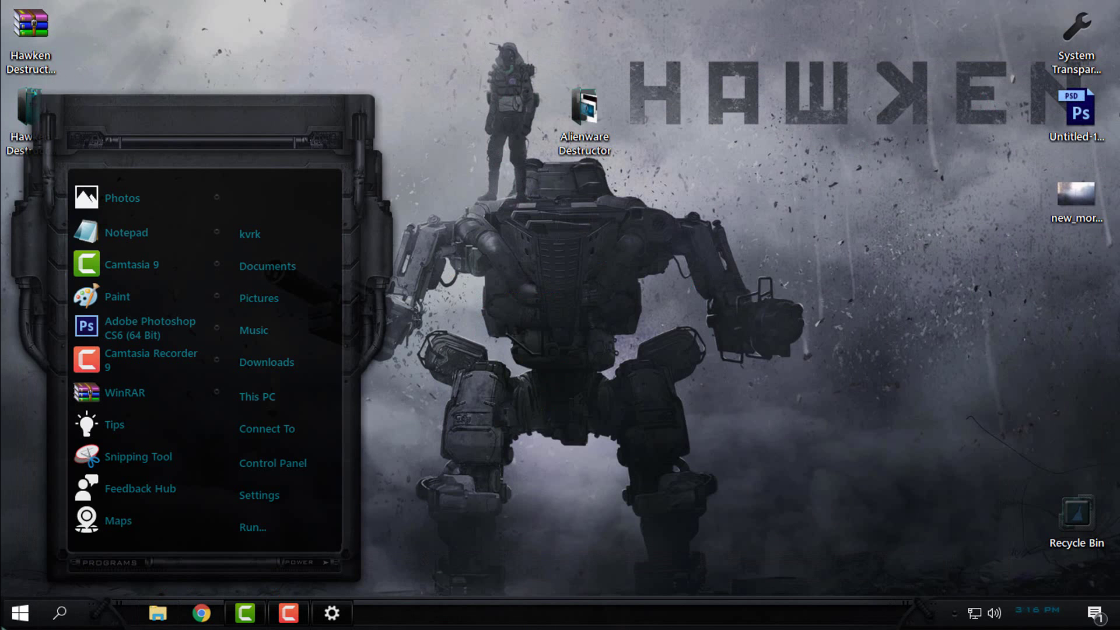
pyautogui.click(18, 613)
pyautogui.click(19, 613)
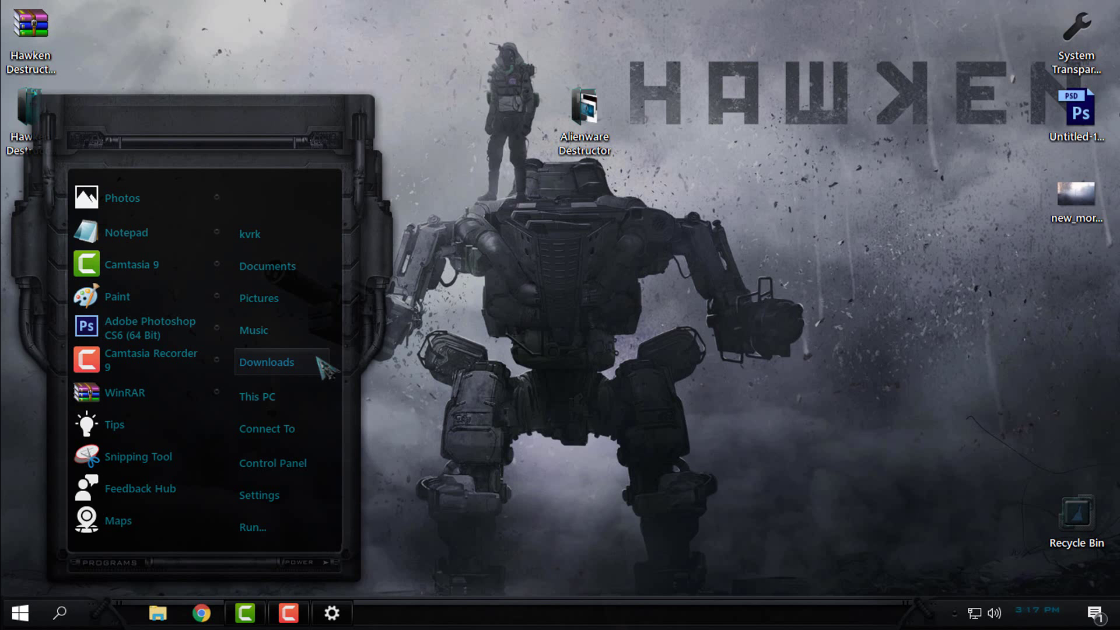
pyautogui.rightClick(314, 396)
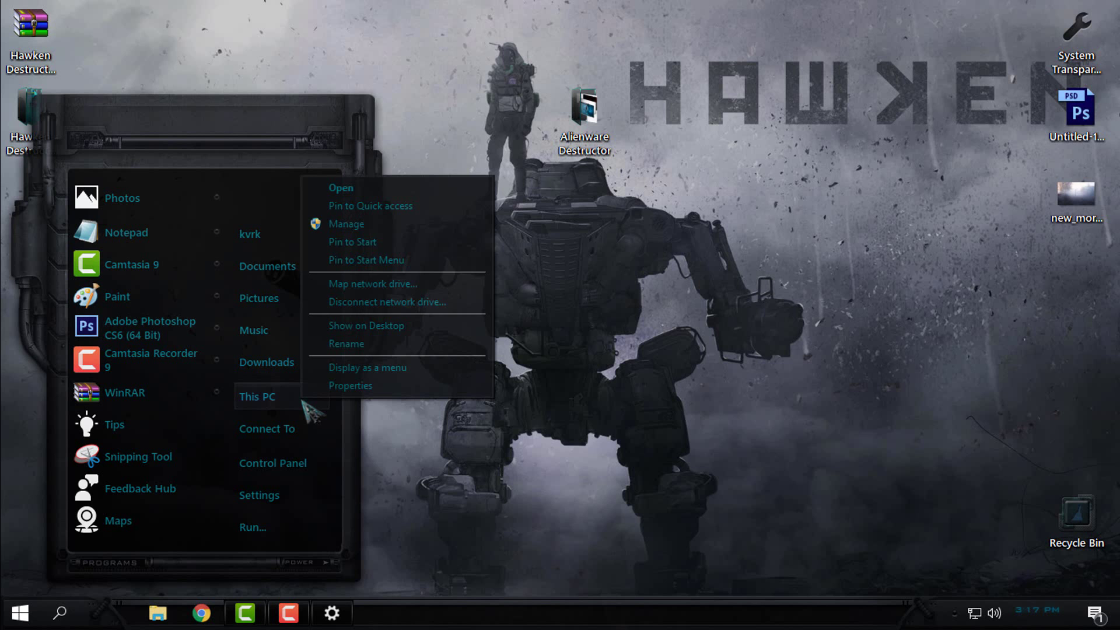
pyautogui.click(335, 380)
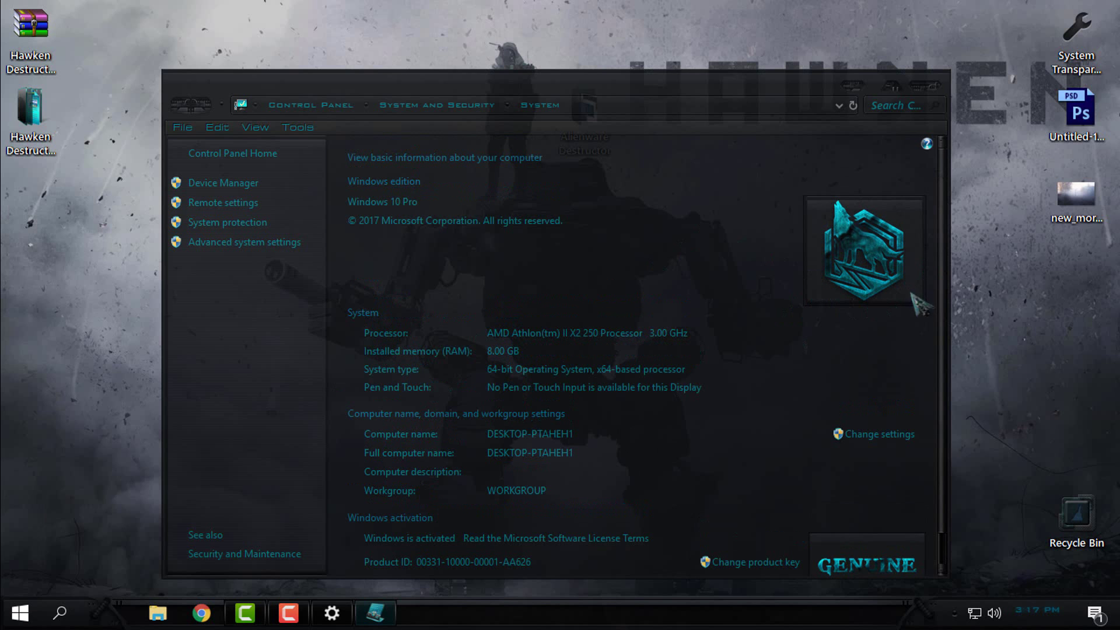
pyautogui.click(927, 88)
pyautogui.rightClick(438, 212)
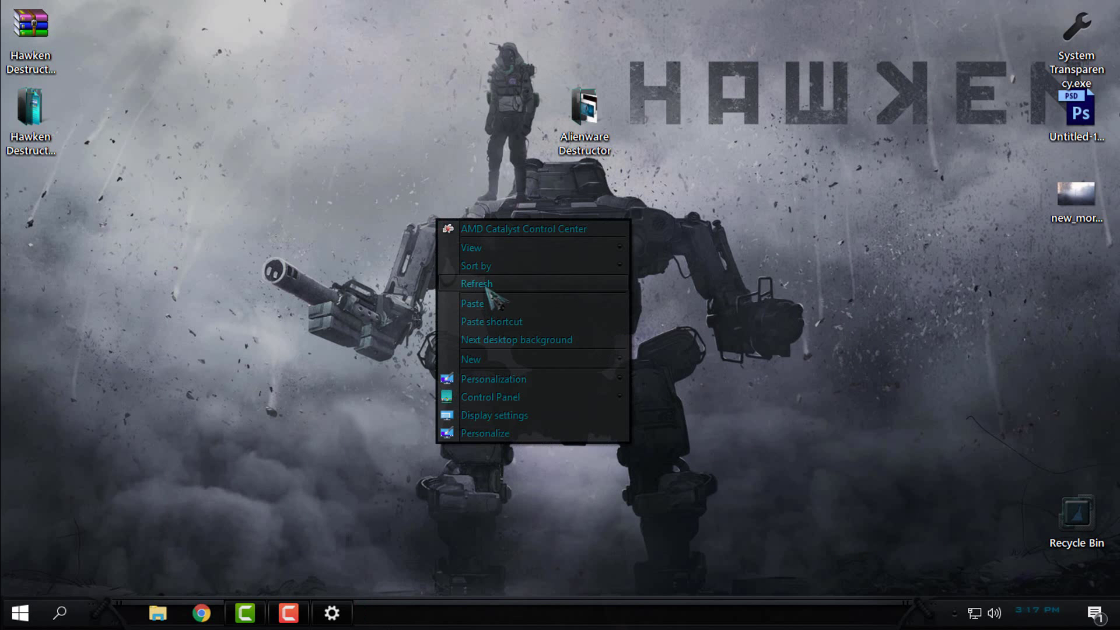
# Close the System window and apply the Alienware Destructor theme from Personalize settings
pyautogui.click(467, 276)
pyautogui.rightClick(366, 194)
pyautogui.click(331, 612)
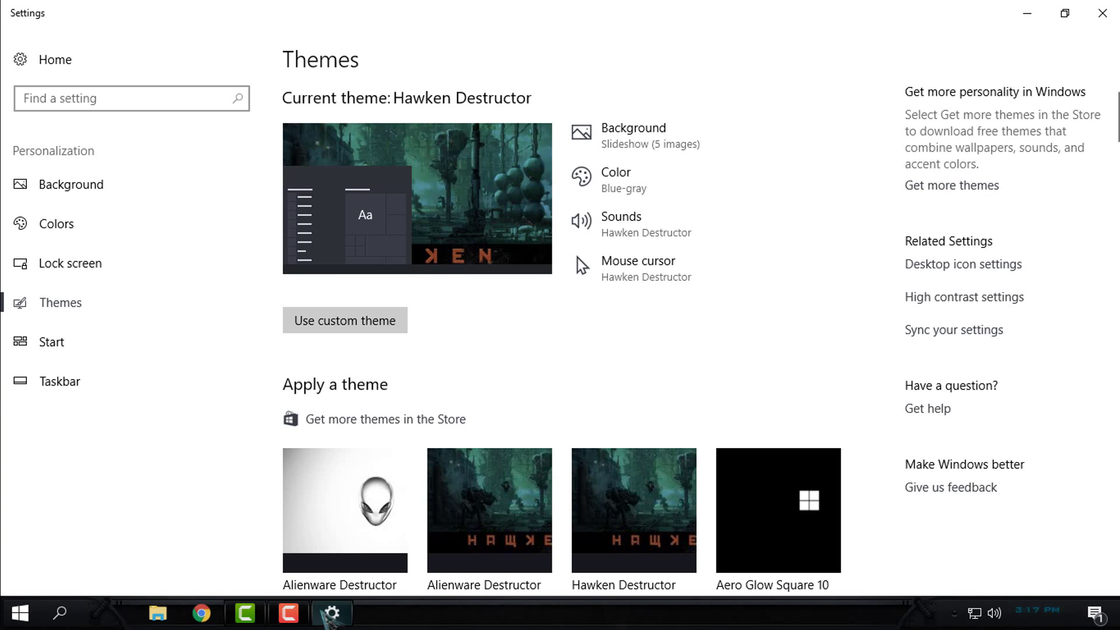
pyautogui.scroll(-5, 670, 295)
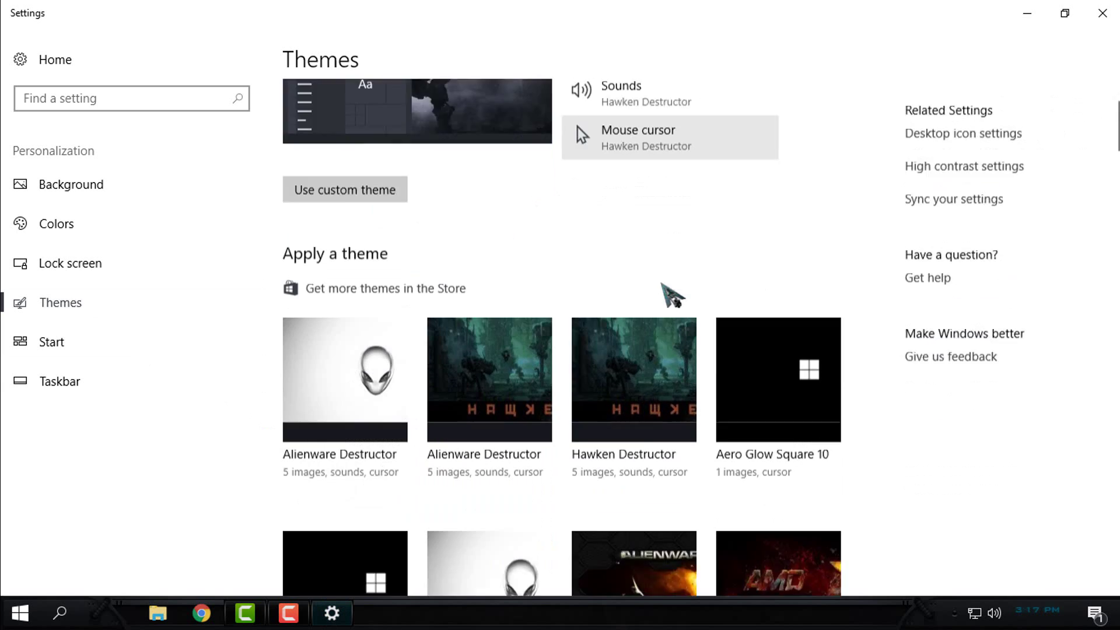
pyautogui.scroll(-4, 670, 295)
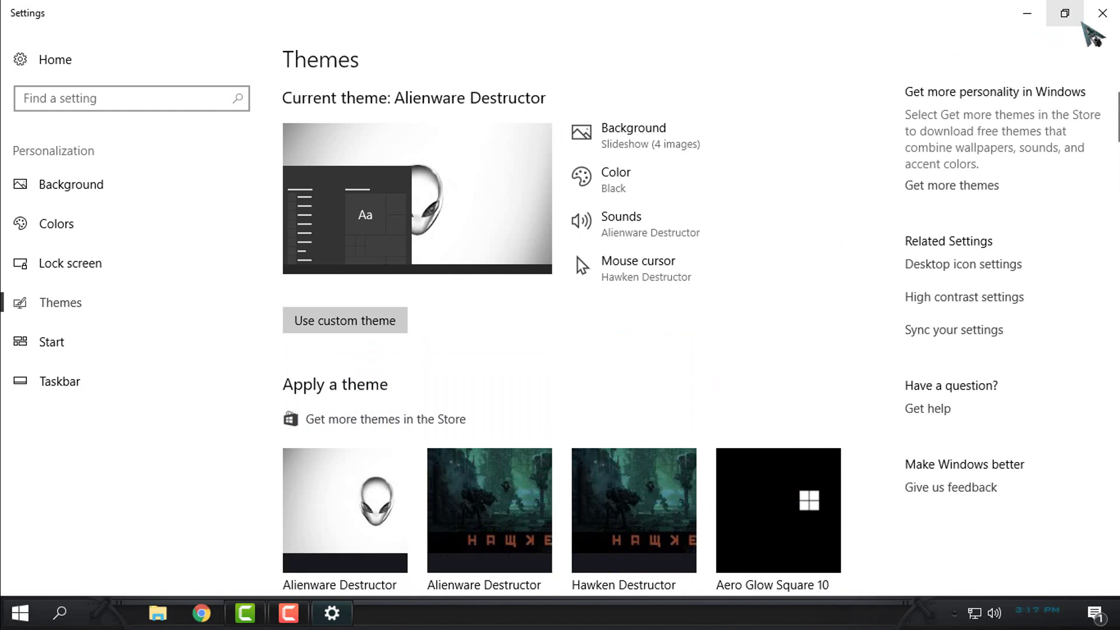
pyautogui.click(1101, 13)
pyautogui.rightClick(398, 115)
# View the Alienware dark Start menu, then advance the slideshow through four wallpapers
pyautogui.click(417, 143)
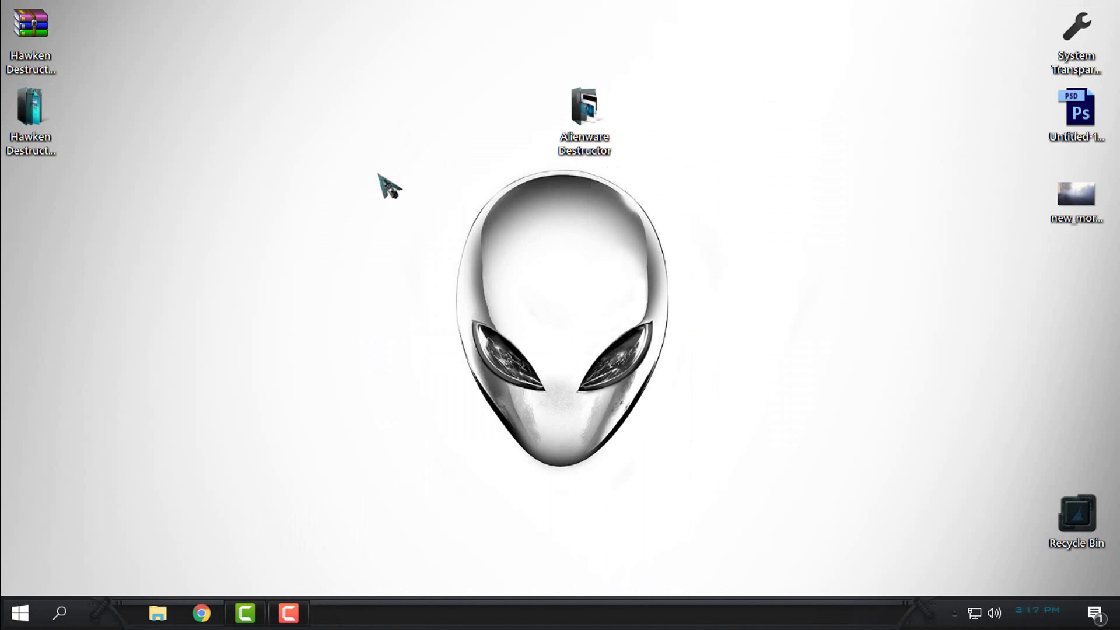
pyautogui.press('super')
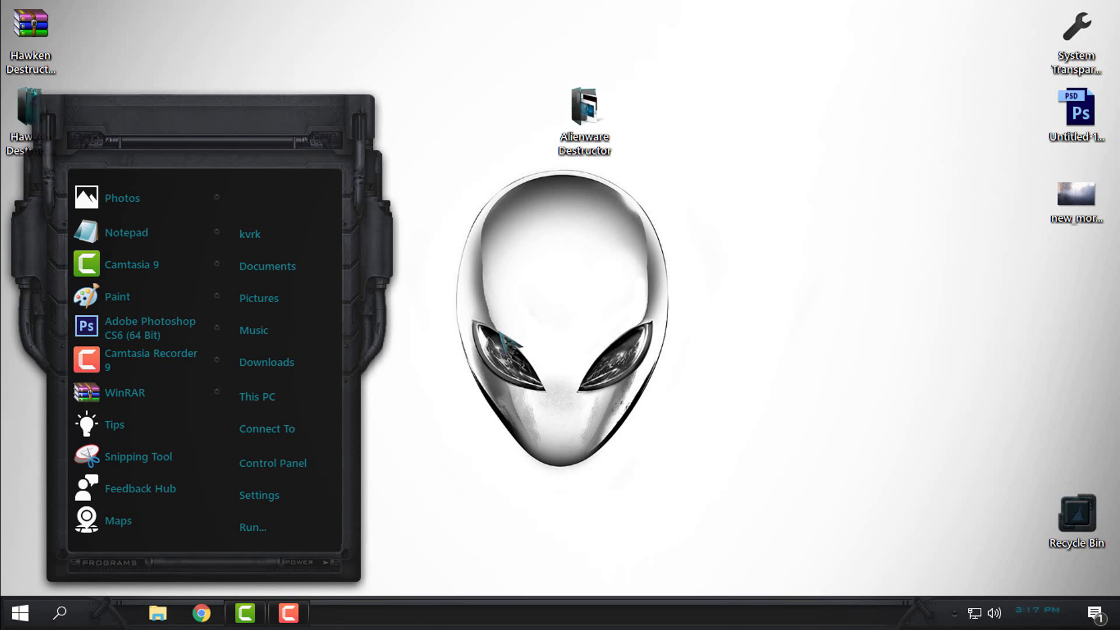
pyautogui.rightClick(441, 155)
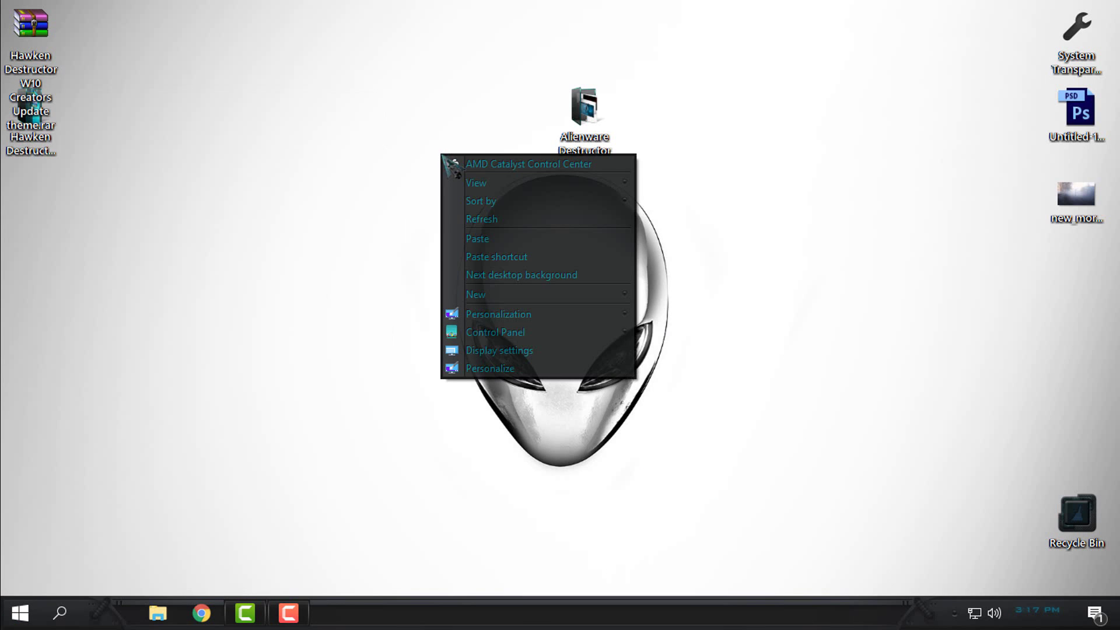
pyautogui.click(598, 277)
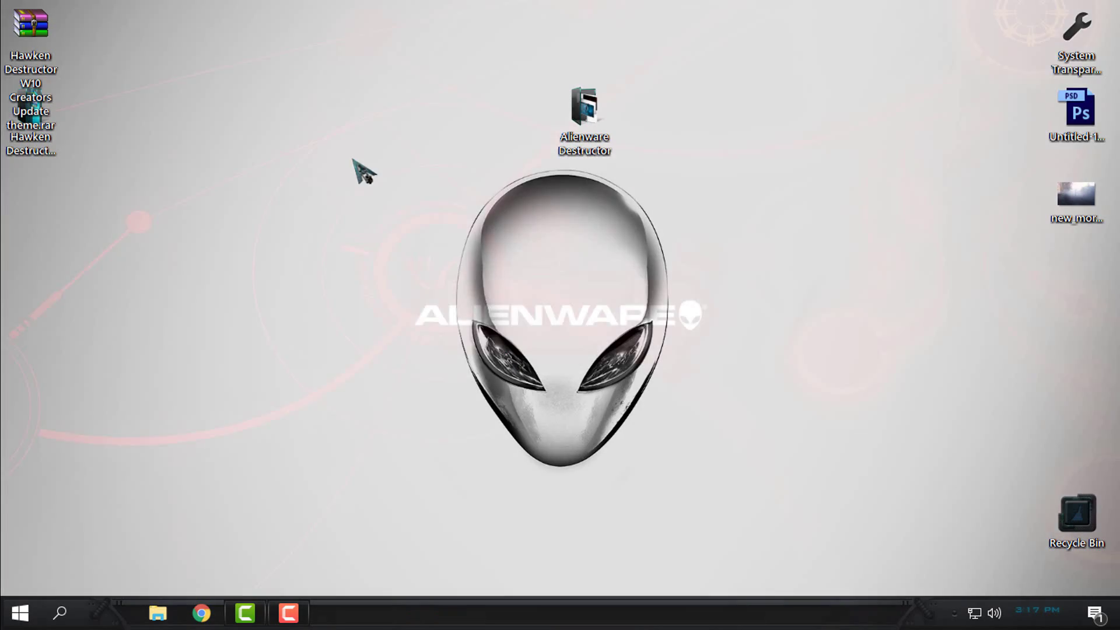
pyautogui.rightClick(352, 159)
pyautogui.click(403, 278)
pyautogui.rightClick(389, 147)
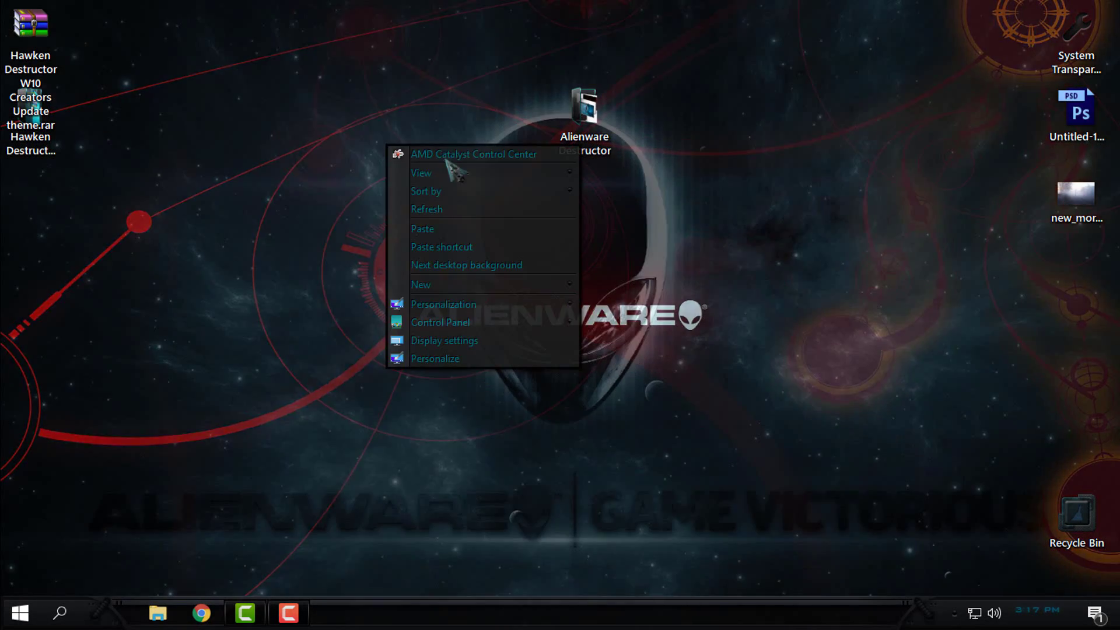
pyautogui.click(449, 266)
pyautogui.rightClick(449, 176)
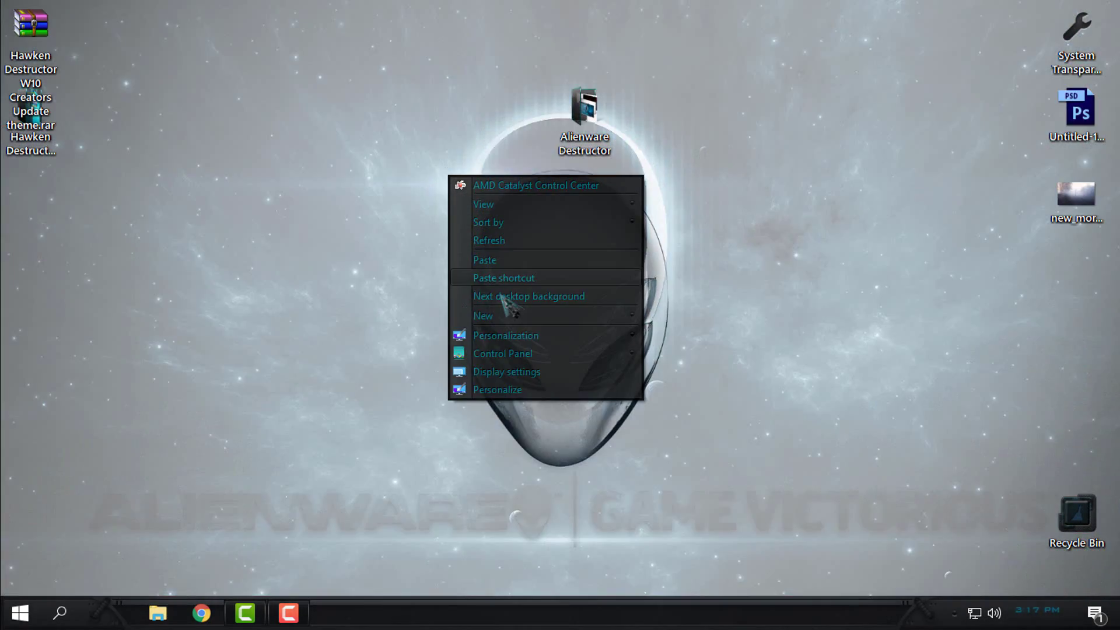
pyautogui.click(500, 295)
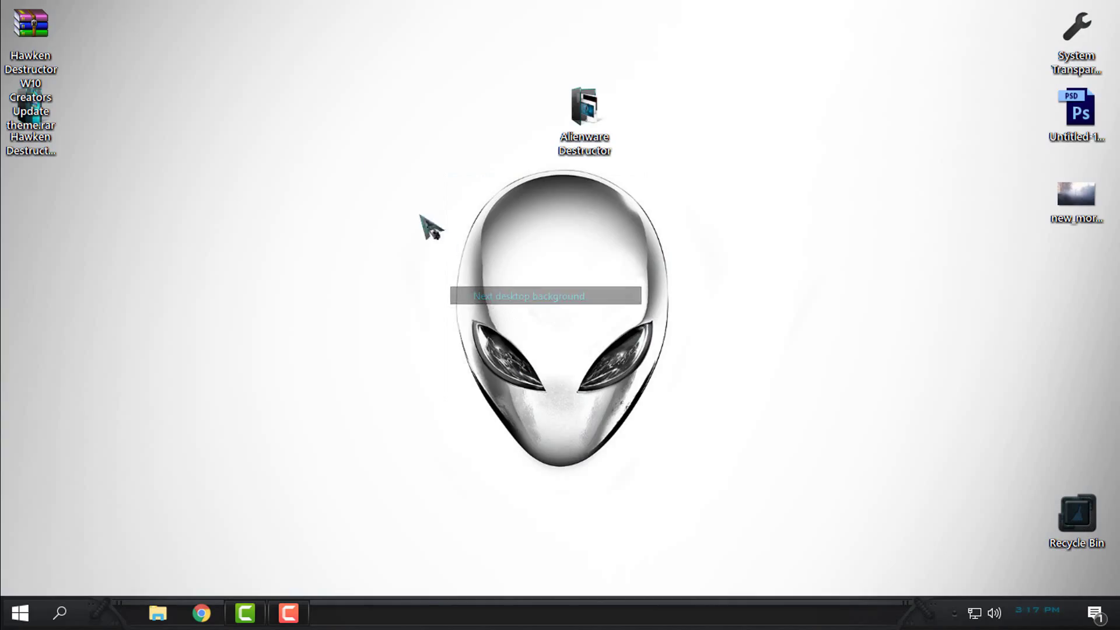
# Advance four more wallpapers back to the white alien image and open Start
pyautogui.rightClick(368, 149)
pyautogui.click(411, 270)
pyautogui.rightClick(359, 150)
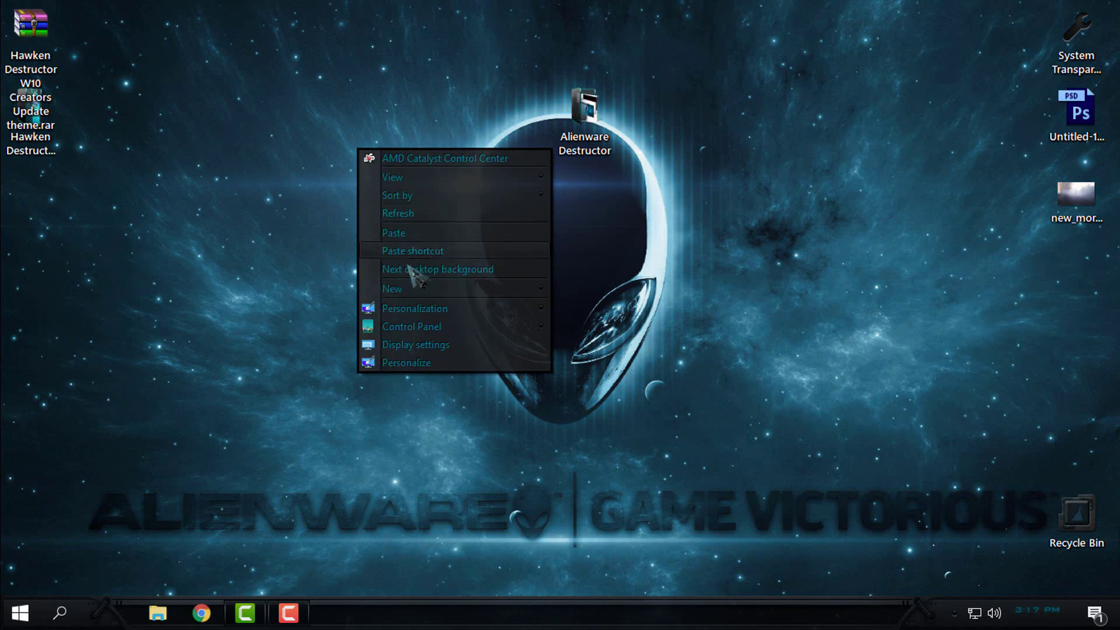
pyautogui.click(414, 270)
pyautogui.rightClick(402, 172)
pyautogui.click(446, 296)
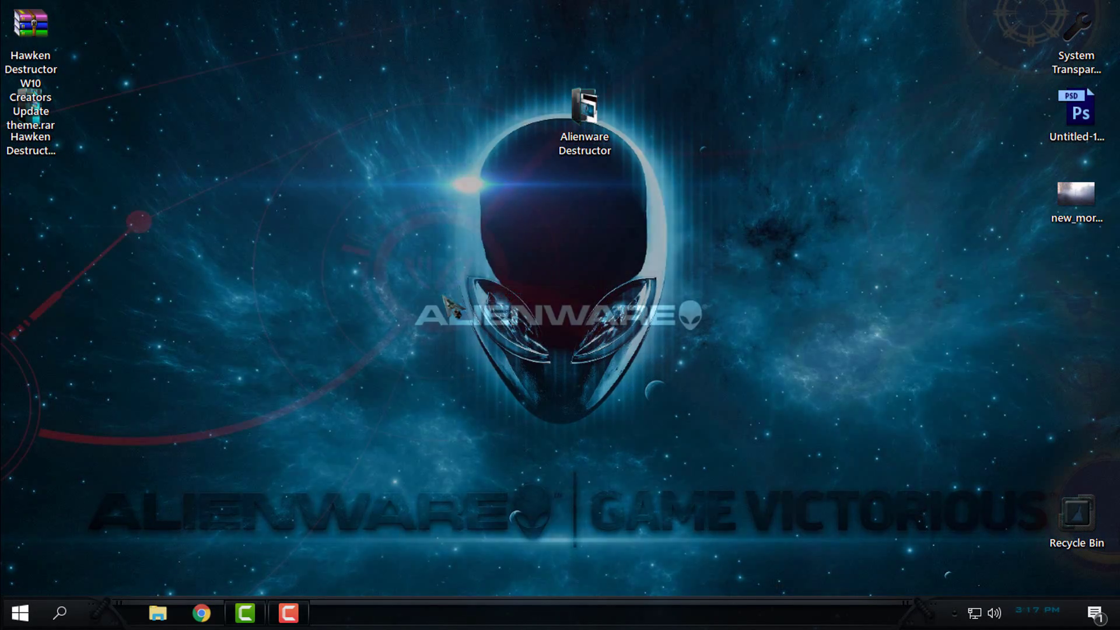
pyautogui.rightClick(420, 212)
pyautogui.click(449, 350)
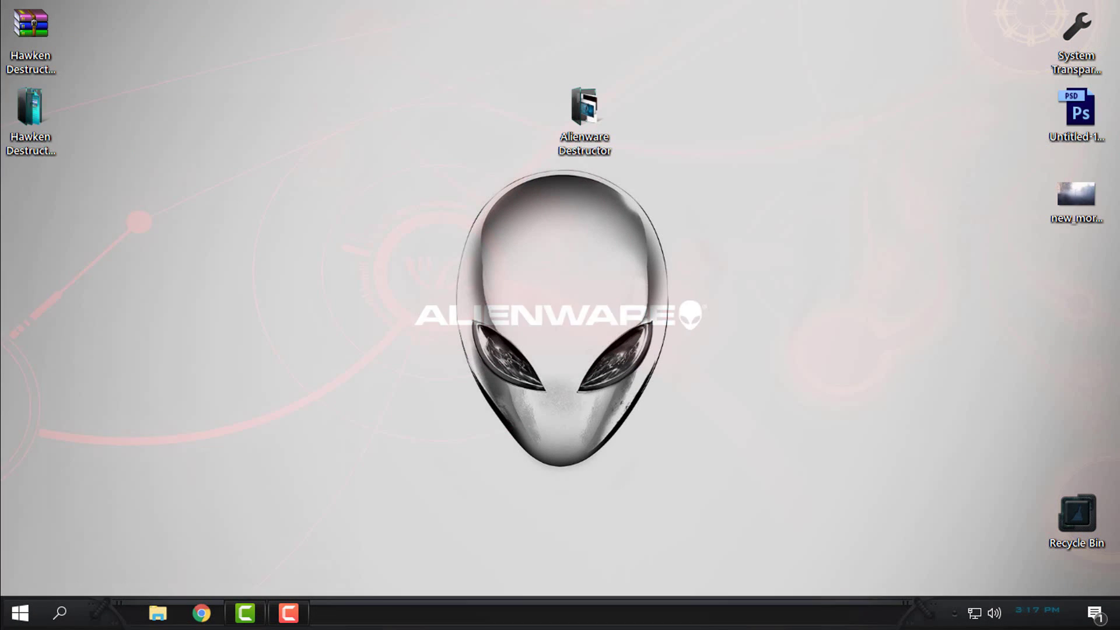
pyautogui.press('super')
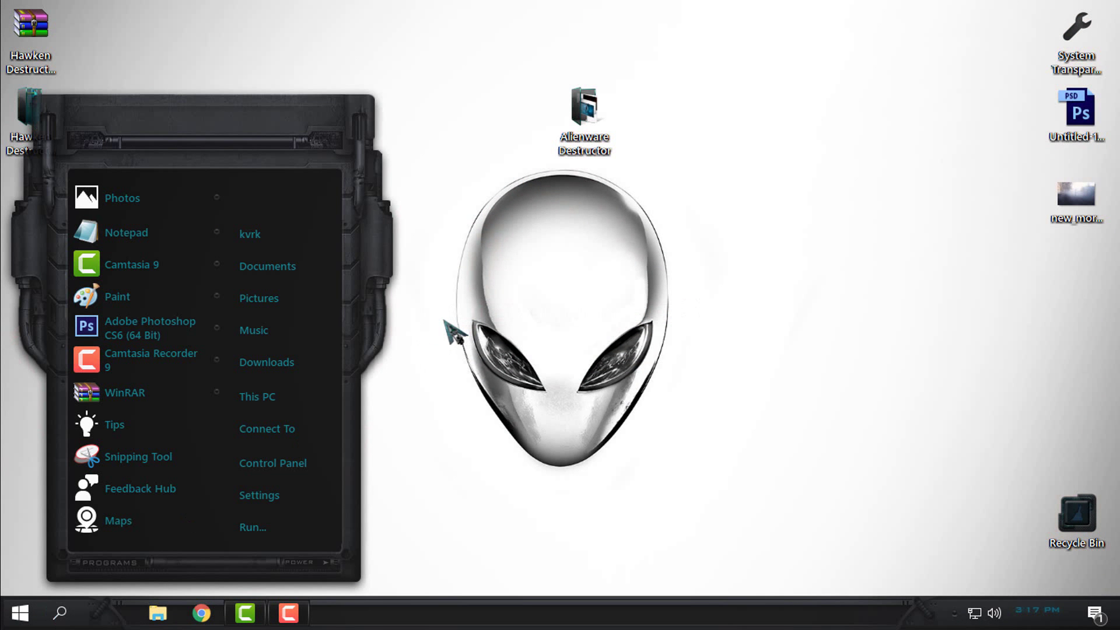
# View This PC in the dark Explorer, close it, and advance to the red Alienware wallpaper
pyautogui.press('super')
pyautogui.press('super')
pyautogui.press('super')
pyautogui.click(156, 612)
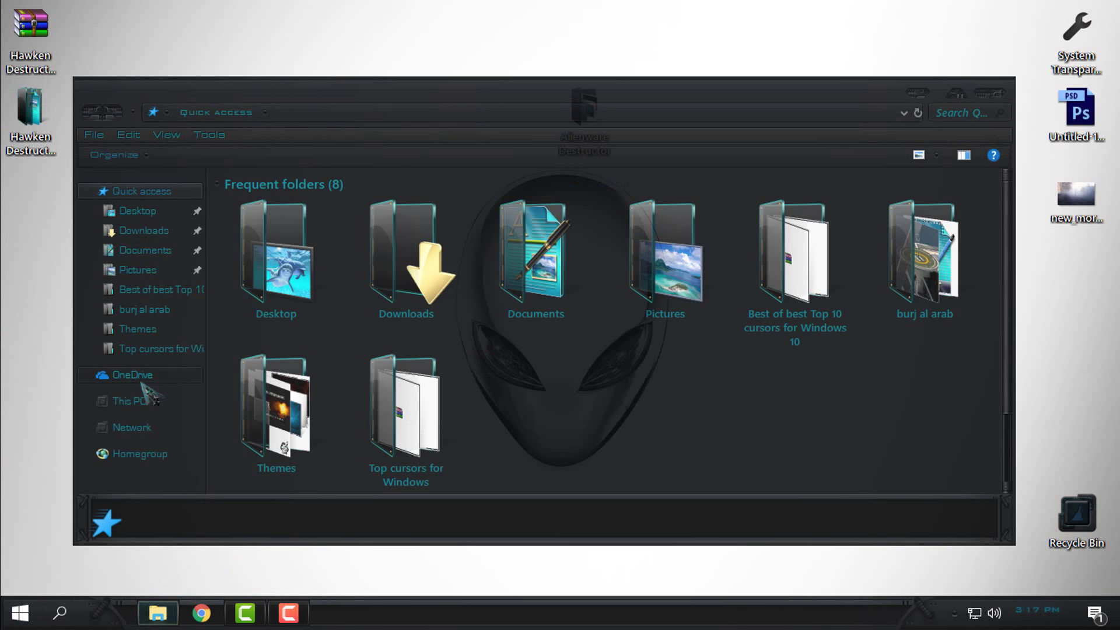
pyautogui.click(143, 400)
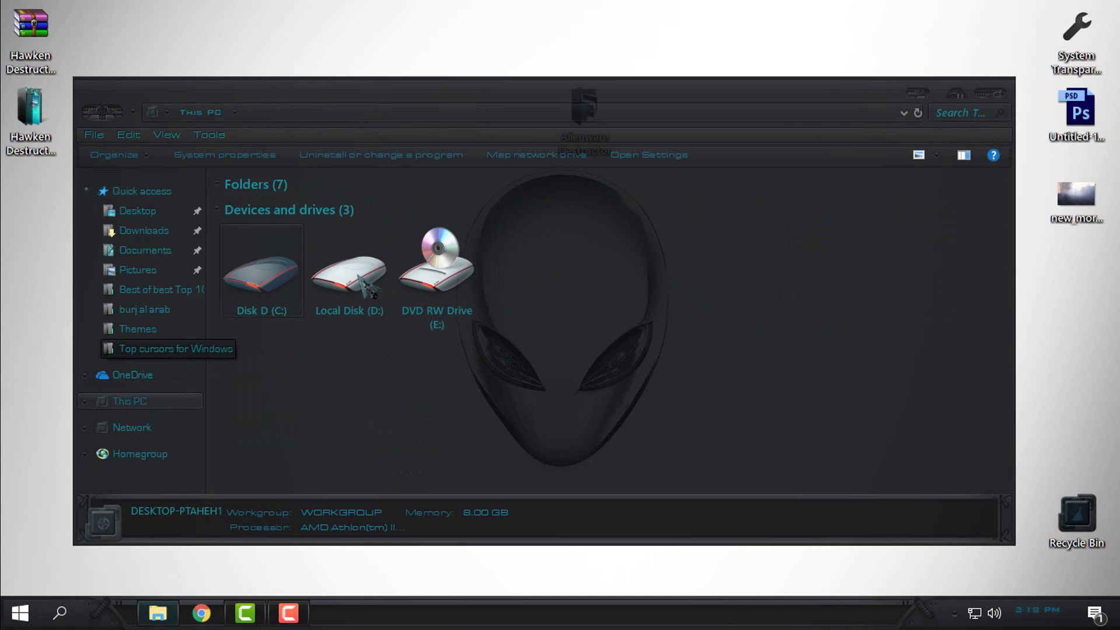
pyautogui.click(988, 94)
pyautogui.rightClick(500, 131)
pyautogui.click(513, 250)
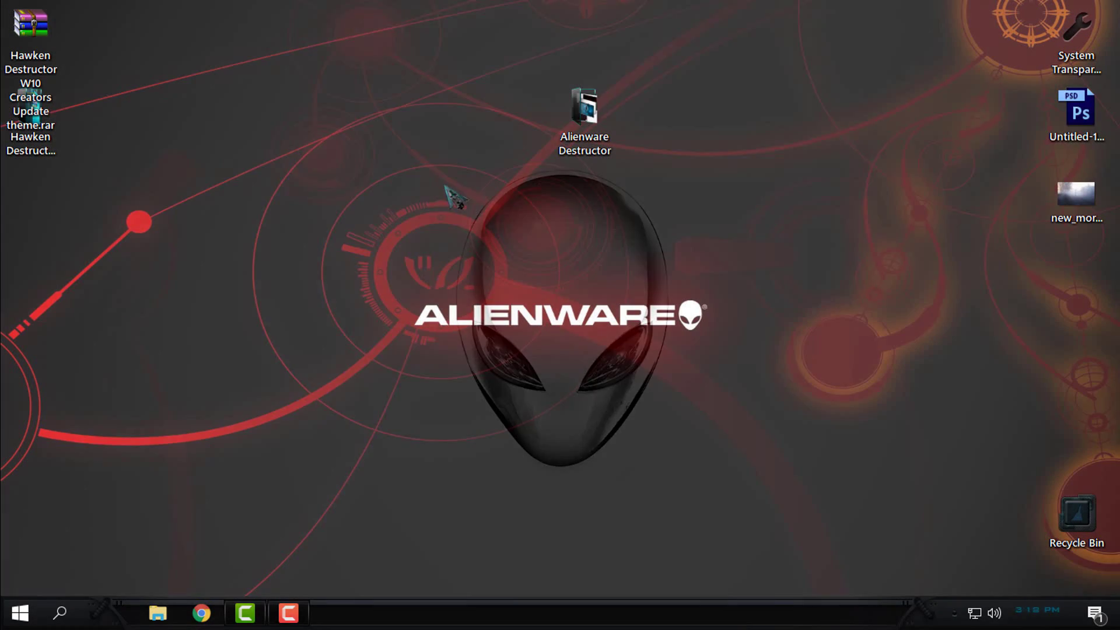
# Check the dark Start menu and This PC in Explorer, then advance to the blue alien wallpaper
pyautogui.press('super')
pyautogui.click(436, 299)
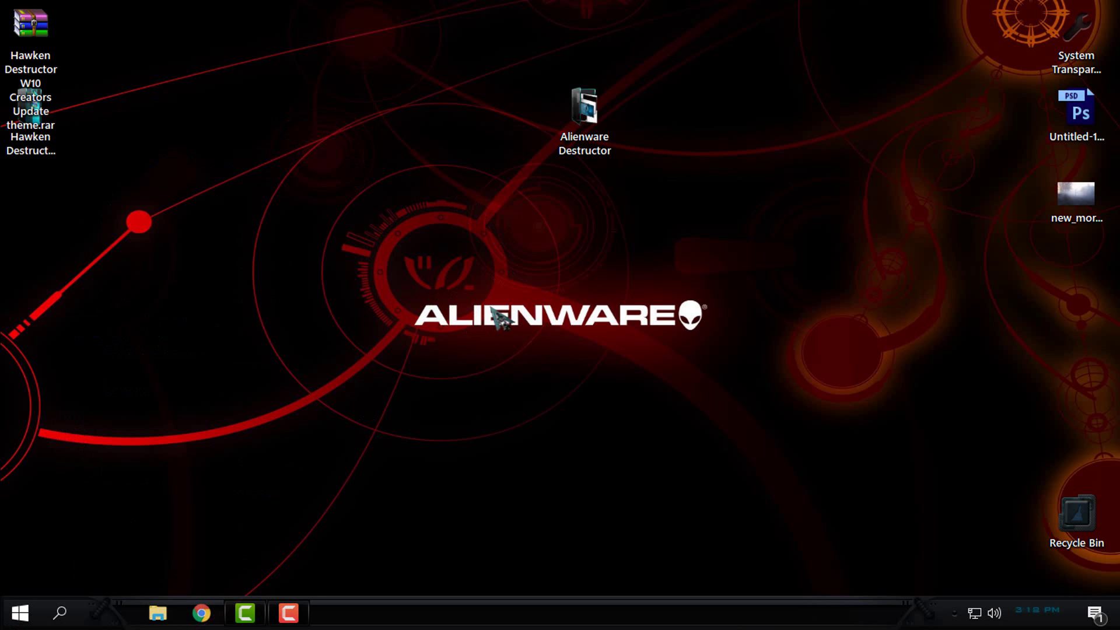
pyautogui.click(157, 612)
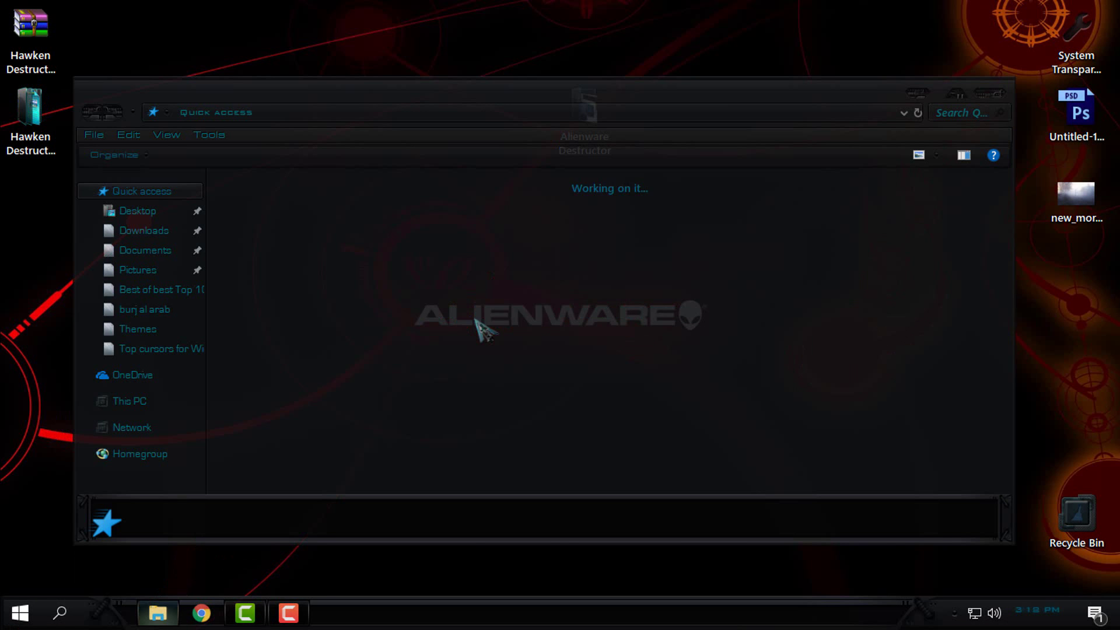
pyautogui.click(130, 401)
pyautogui.moveTo(718, 100); pyautogui.dragTo(680, 76)
pyautogui.click(946, 70)
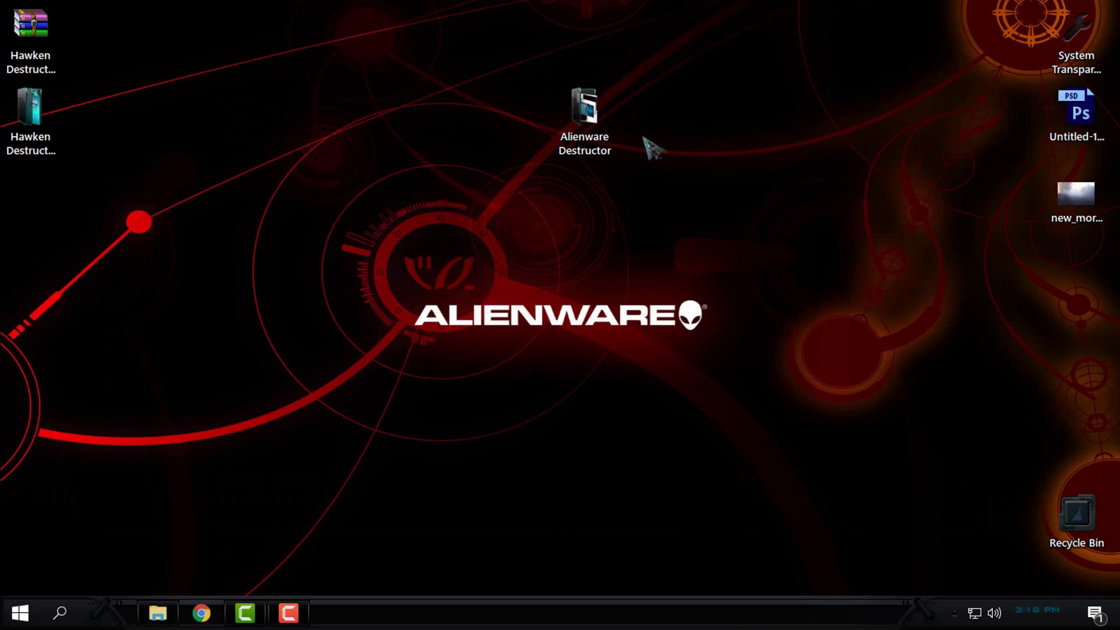
pyautogui.rightClick(350, 155)
pyautogui.click(420, 276)
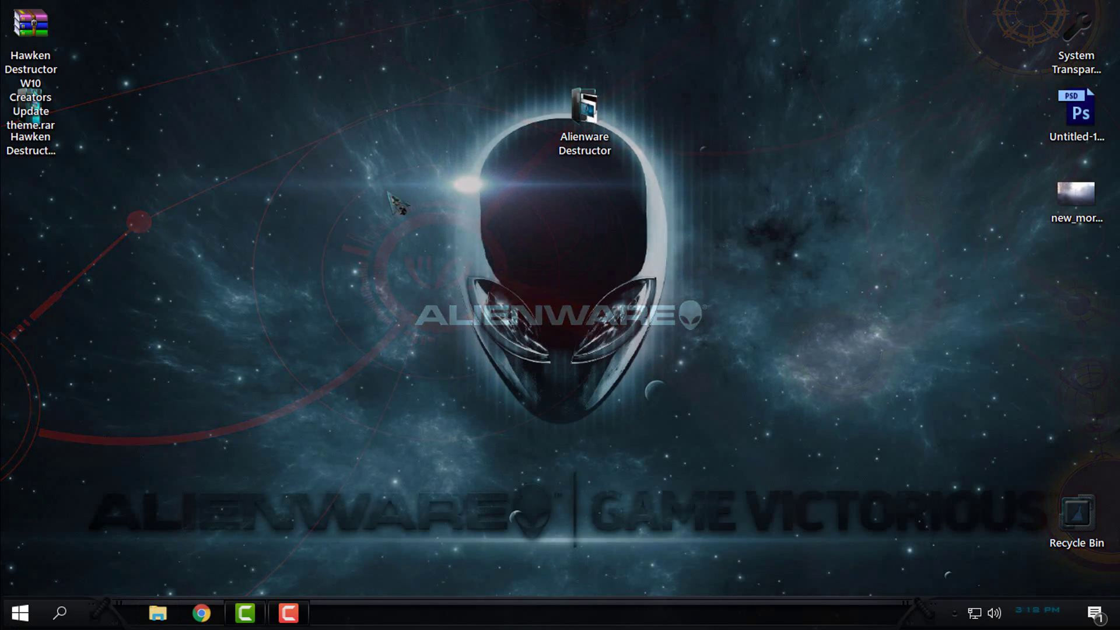
# Glance at Start again and advance to the white chrome alien-head wallpaper
pyautogui.press('super')
pyautogui.click(466, 164)
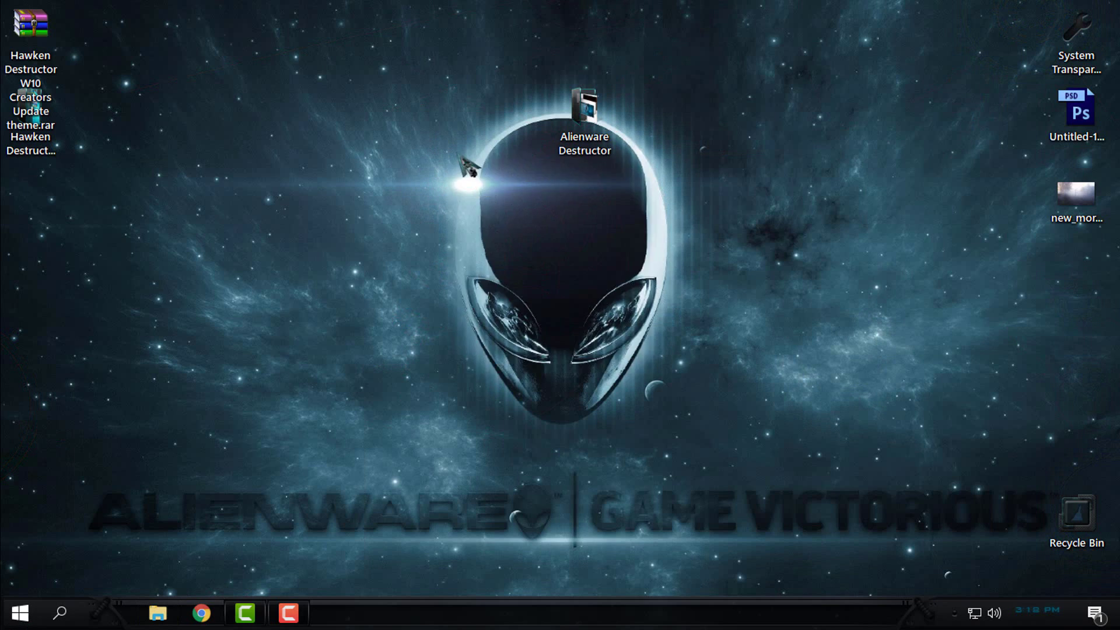
pyautogui.rightClick(458, 156)
pyautogui.click(530, 274)
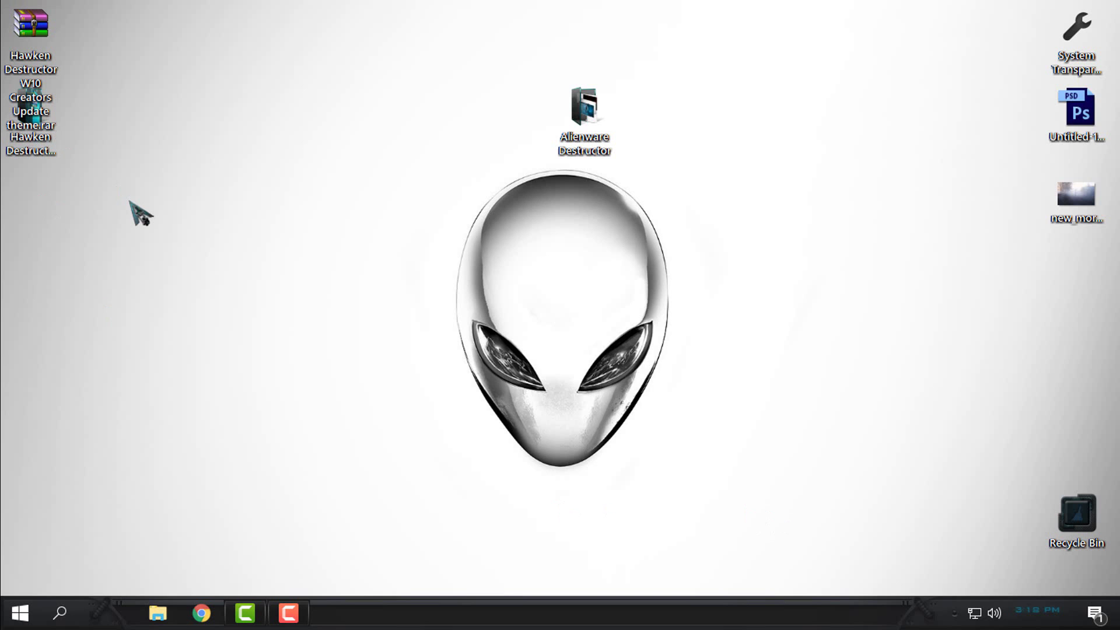
# Select the Hawken and Alienware desktop icons, refresh the desktop twice, and open the dark Start menu
pyautogui.click(56, 166)
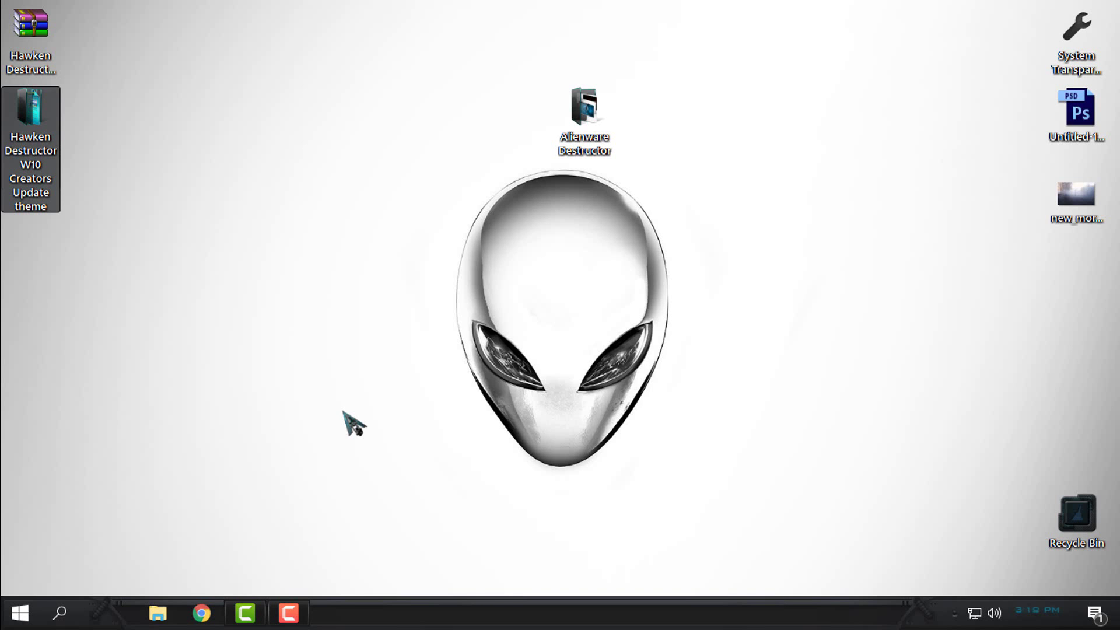
pyautogui.click(577, 131)
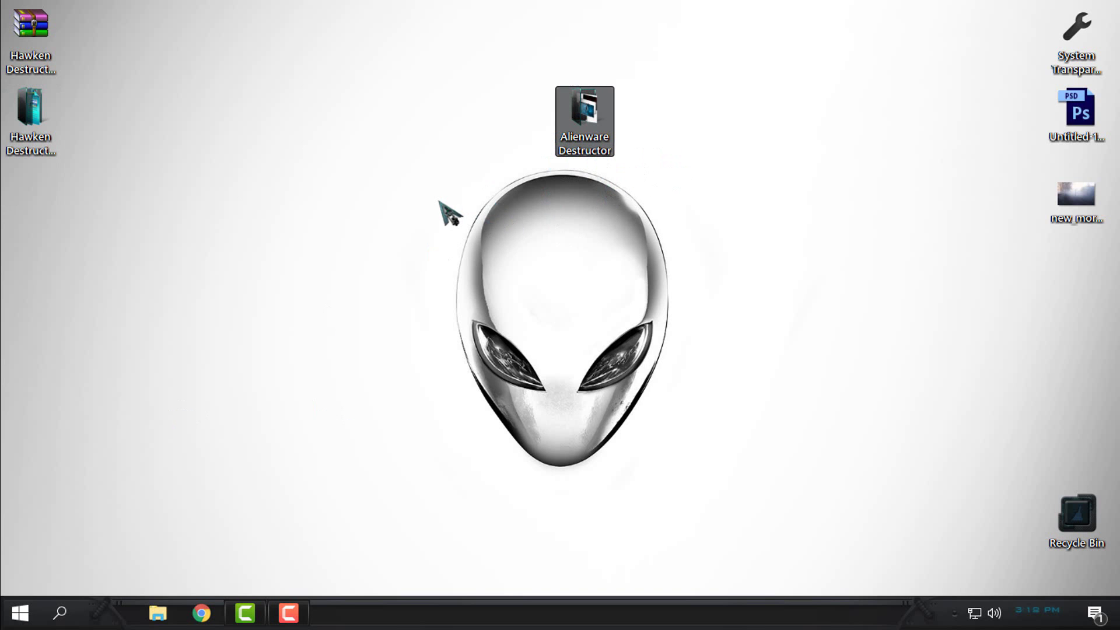
pyautogui.rightClick(257, 287)
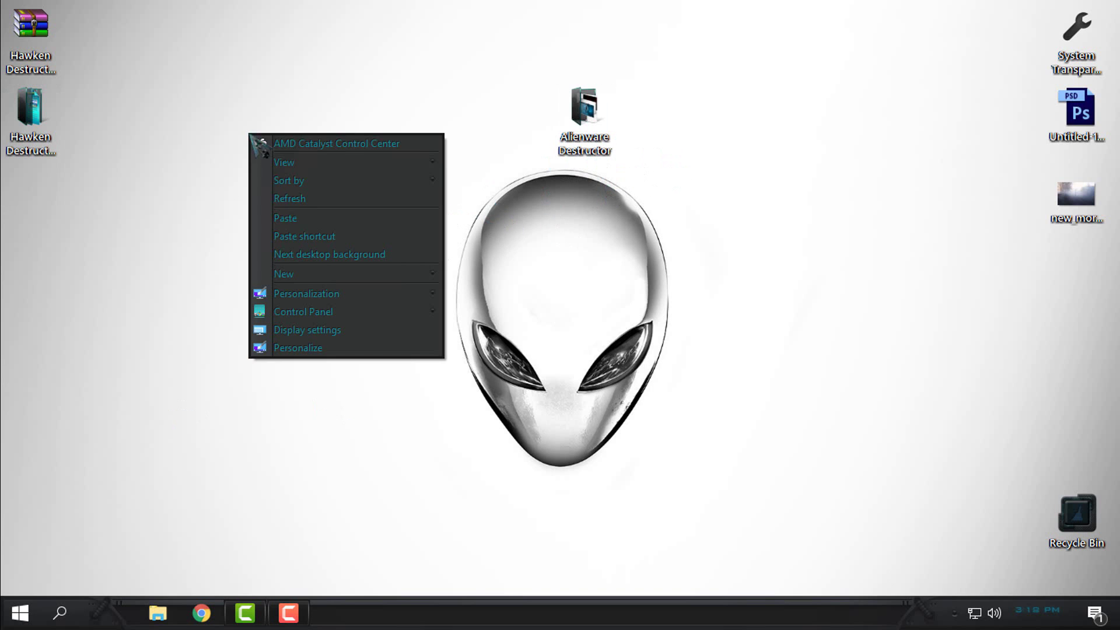
pyautogui.click(289, 199)
pyautogui.rightClick(286, 199)
pyautogui.click(300, 266)
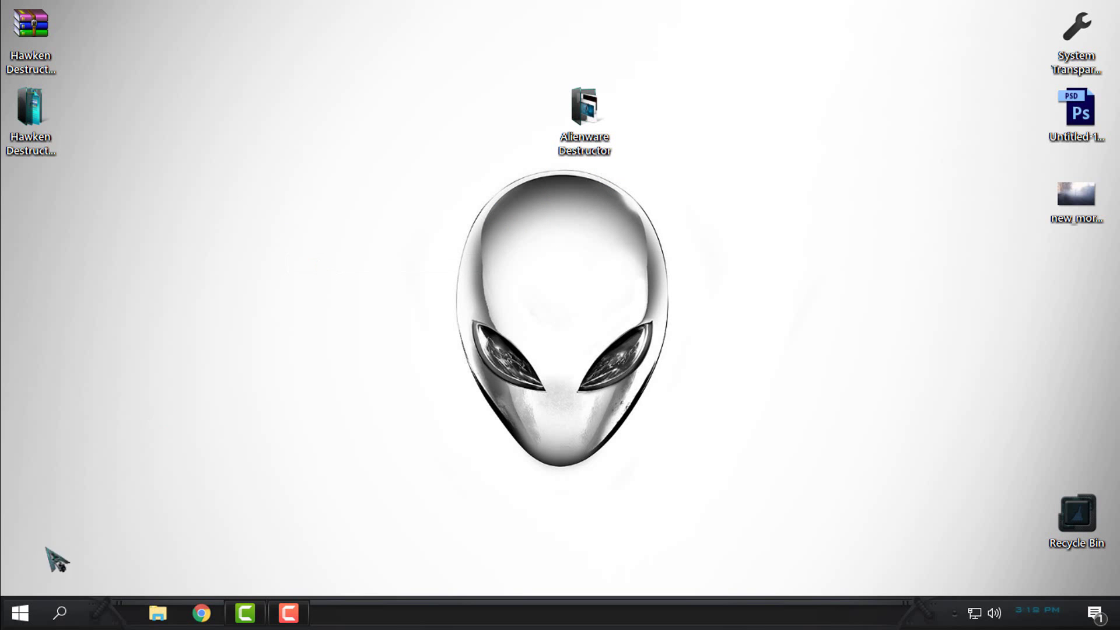
pyautogui.press('super')
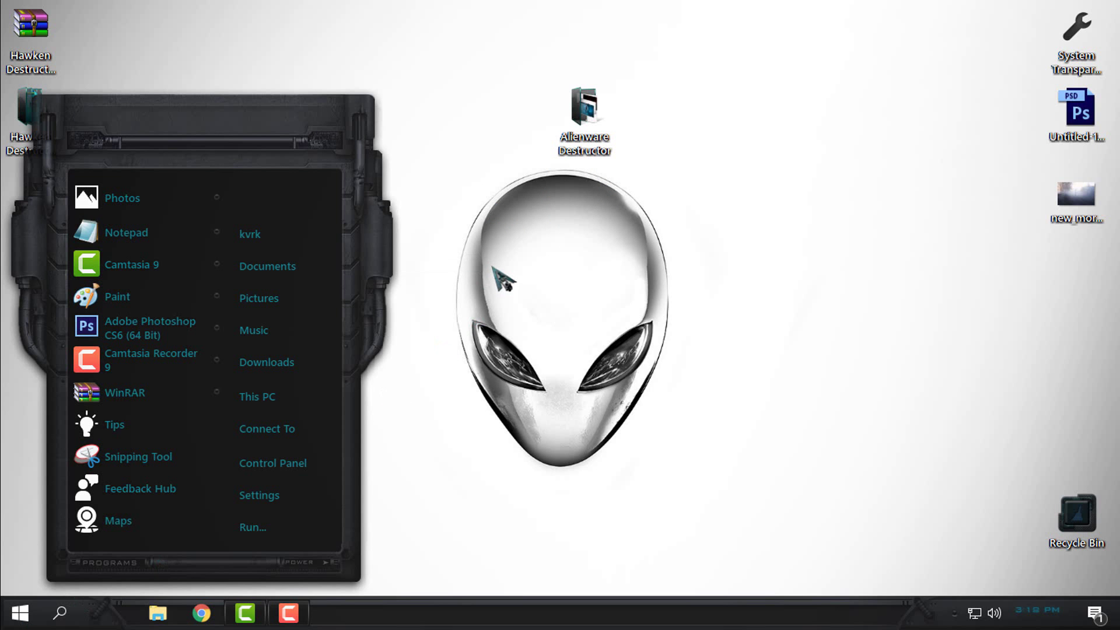